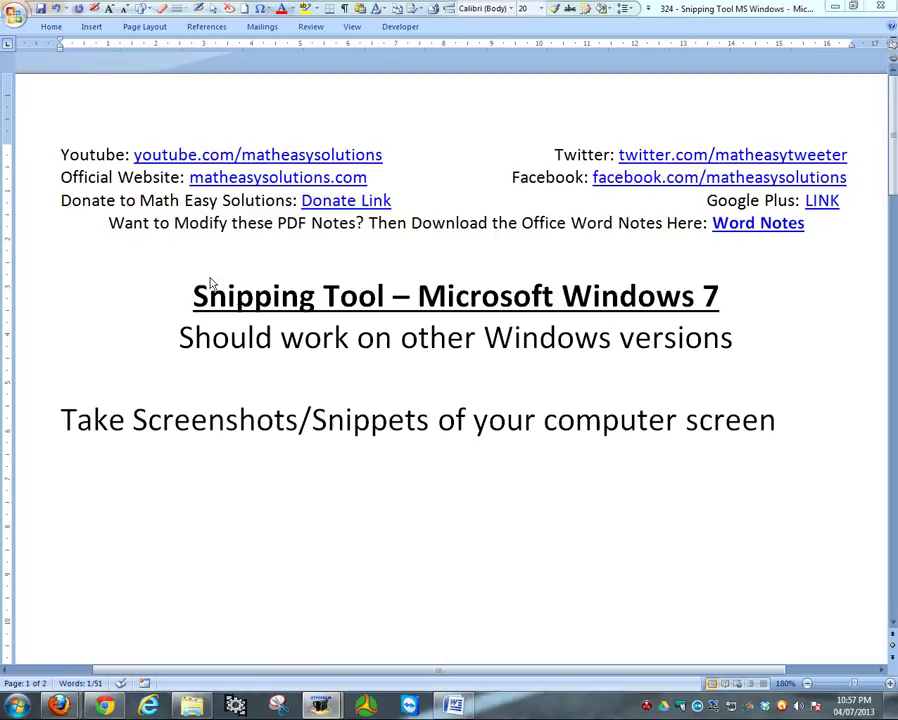
{"action": "double_click", "coordinate": [268, 305]}
{"action": "left_click", "coordinate": [322, 296]}
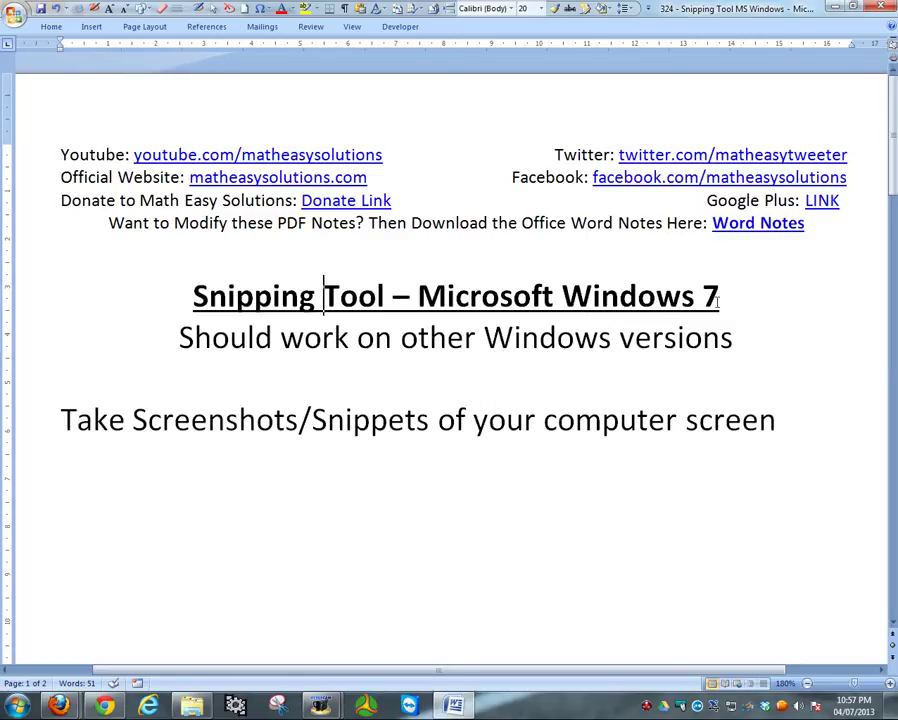
{"action": "left_click_drag", "start_coordinate": [520, 340], "coordinate": [611, 340]}
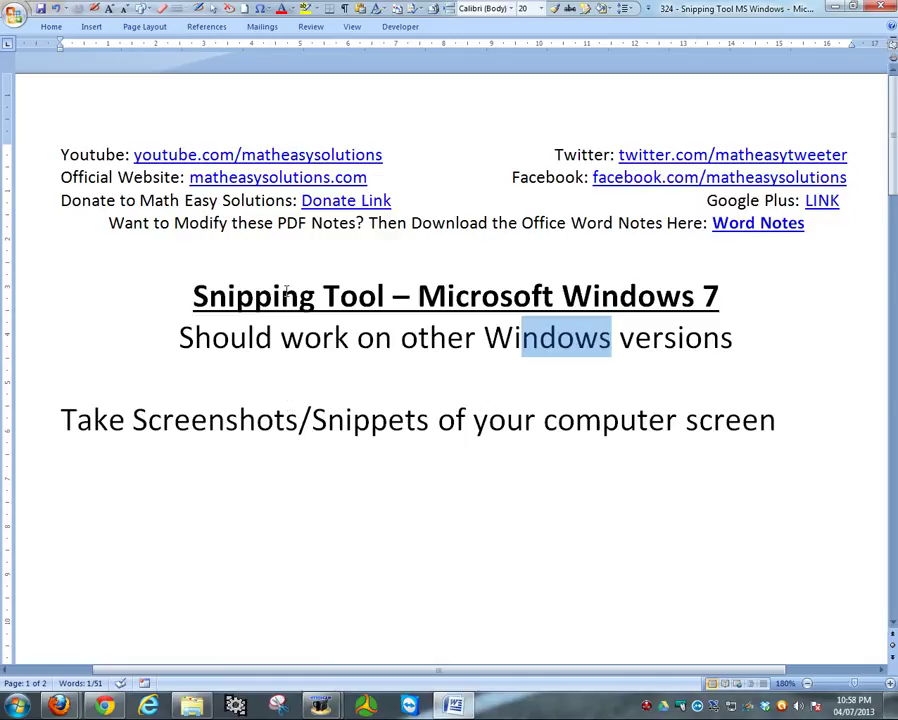
{"action": "double_click", "coordinate": [254, 298]}
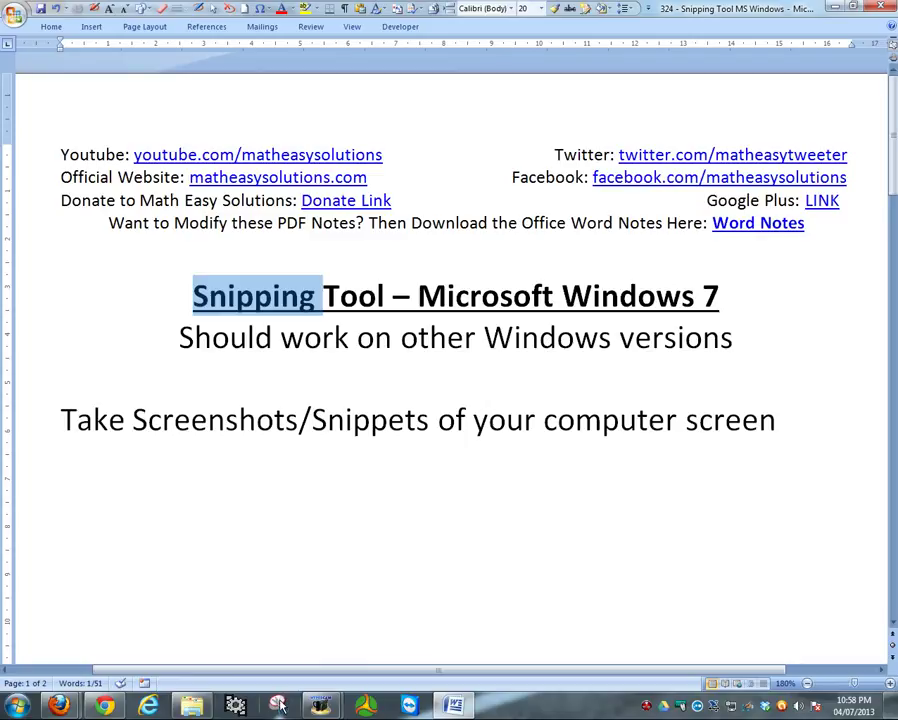
Search for "snipping" among the installed programs, open Snipping Tool and move its window up toward the document heading.
{"action": "left_click", "coordinate": [15, 708]}
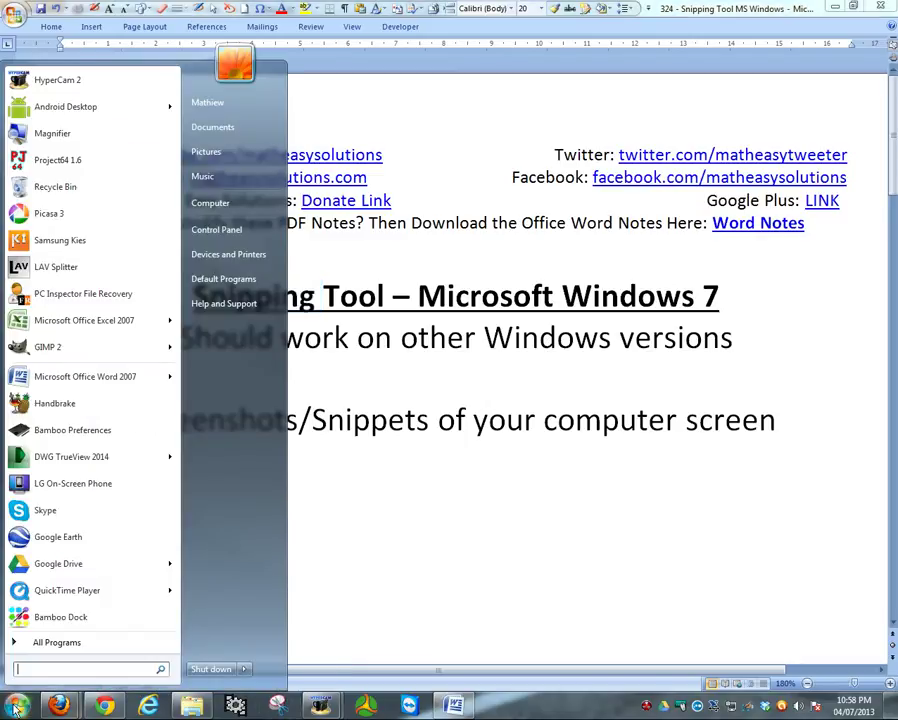
{"action": "type", "text": "snipping"}
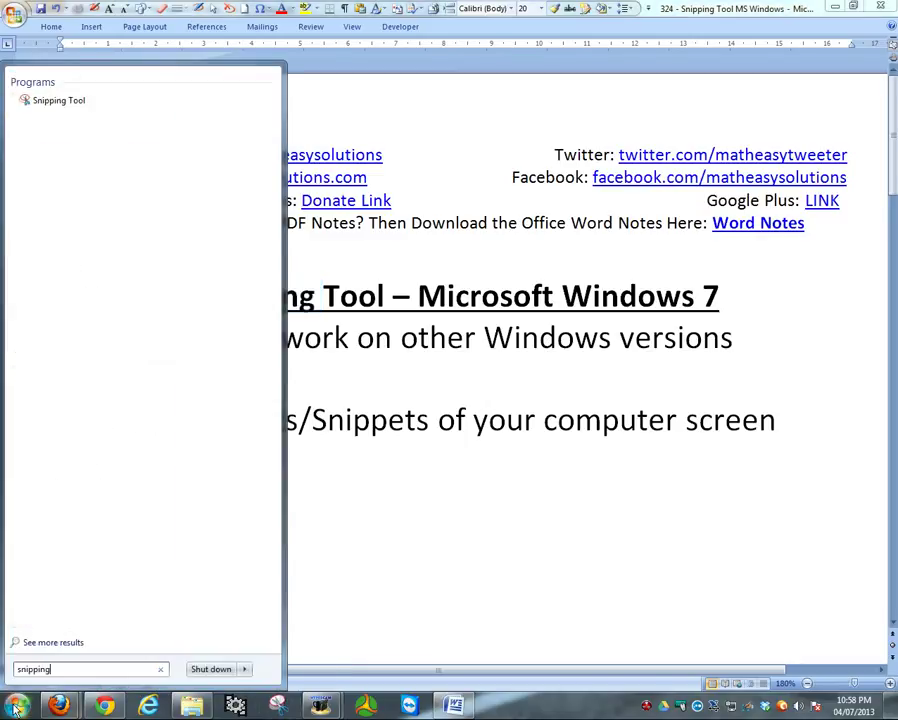
{"action": "left_click", "coordinate": [55, 103]}
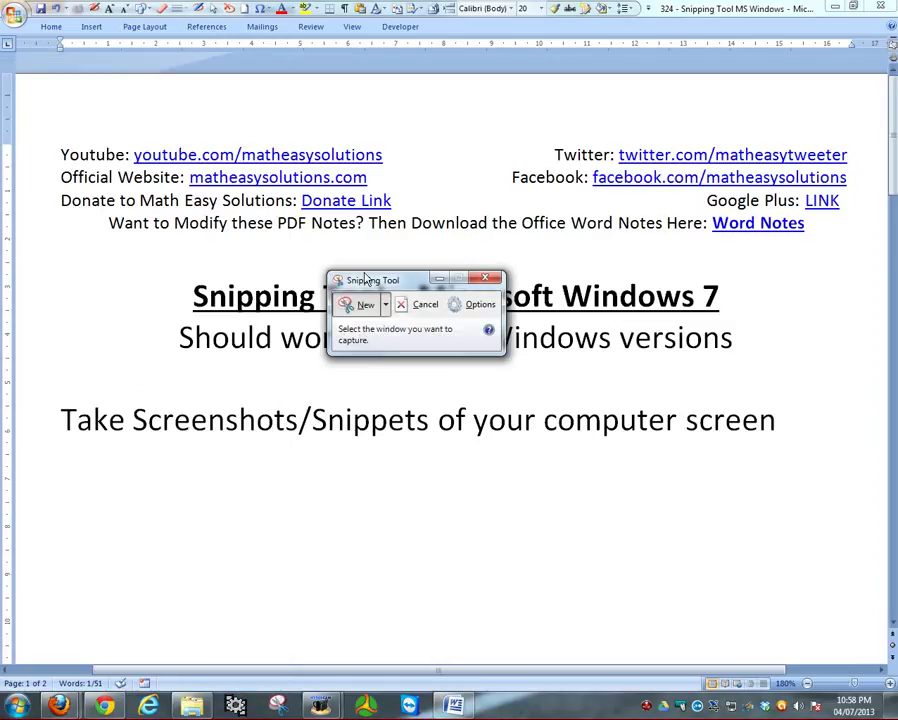
{"action": "left_click_drag", "start_coordinate": [386, 305], "coordinate": [241, 258]}
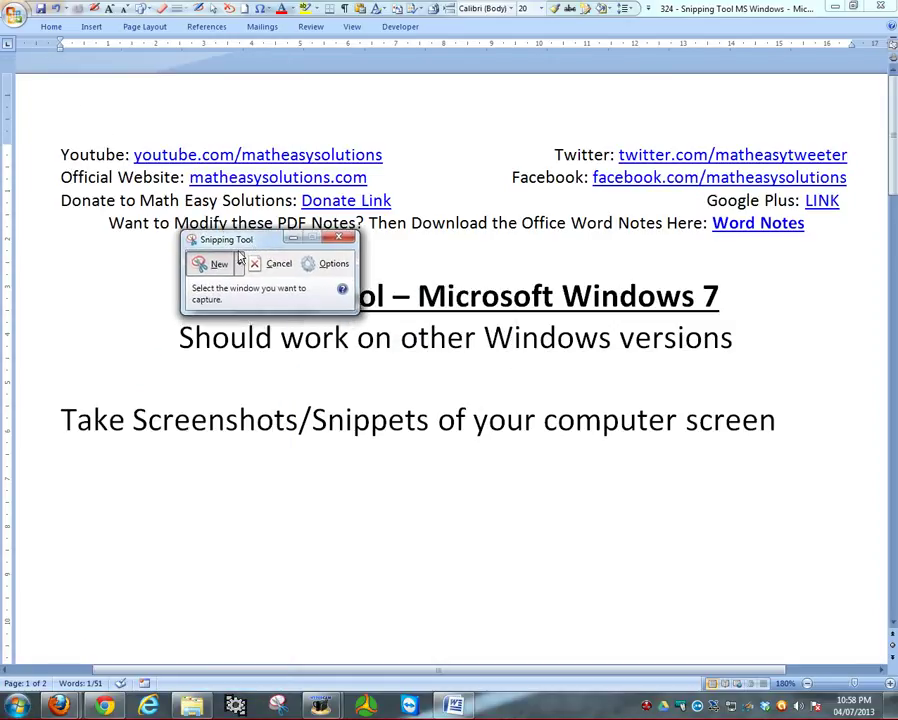
Take a Free-form Snip with a loose outline around the document's heading and the text lines below it.
{"action": "left_click", "coordinate": [240, 264]}
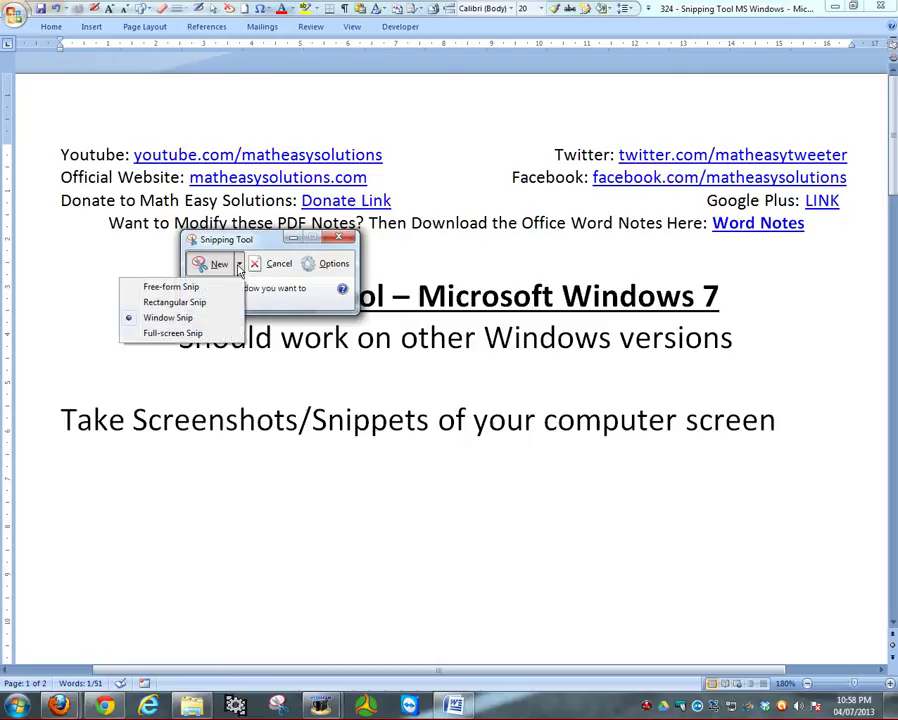
{"action": "left_click", "coordinate": [172, 287]}
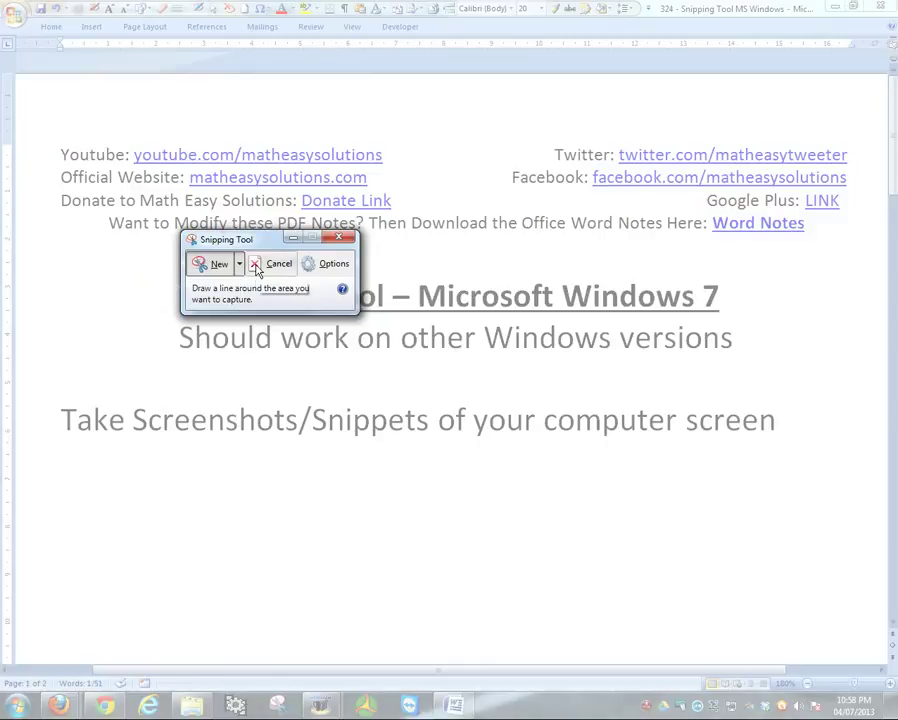
{"action": "mouse_move", "coordinate": [140, 205]}
{"action": "left_mouse_down"}
{"action": "mouse_move", "coordinate": [80, 250]}
{"action": "mouse_move", "coordinate": [124, 316]}
{"action": "mouse_move", "coordinate": [84, 375]}
{"action": "mouse_move", "coordinate": [68, 429]}
{"action": "mouse_move", "coordinate": [172, 455]}
{"action": "mouse_move", "coordinate": [351, 457]}
{"action": "mouse_move", "coordinate": [449, 412]}
{"action": "mouse_move", "coordinate": [515, 403]}
{"action": "mouse_move", "coordinate": [777, 435]}
{"action": "mouse_move", "coordinate": [708, 357]}
{"action": "mouse_move", "coordinate": [650, 268]}
{"action": "mouse_move", "coordinate": [190, 228]}
{"action": "mouse_move", "coordinate": [145, 206]}
{"action": "left_mouse_up"}
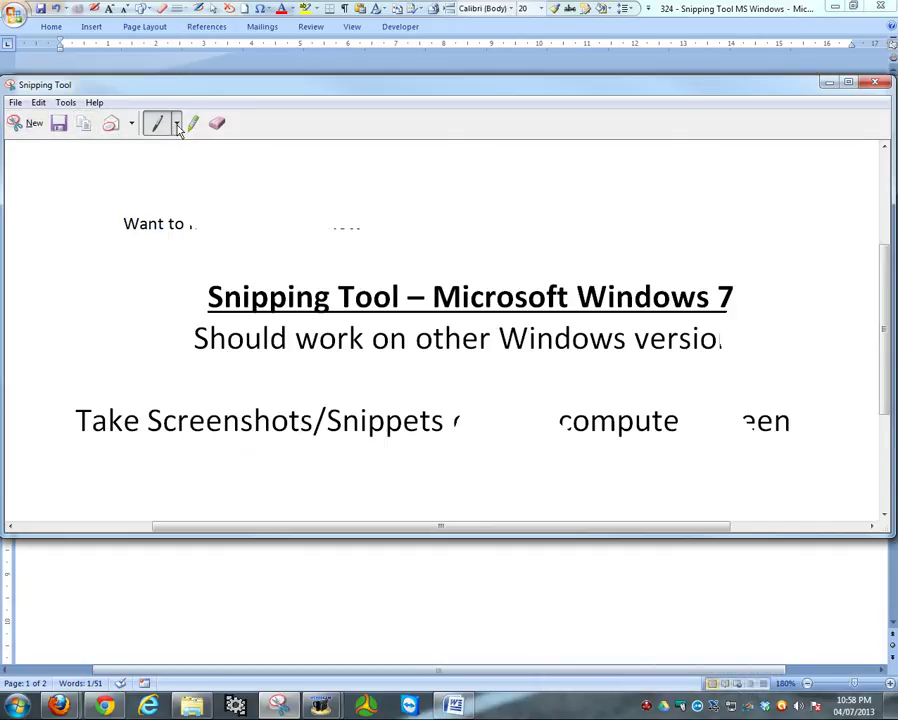
Draw a wavy red pen line over the heading and the line below it in the snip.
{"action": "left_click", "coordinate": [176, 124]}
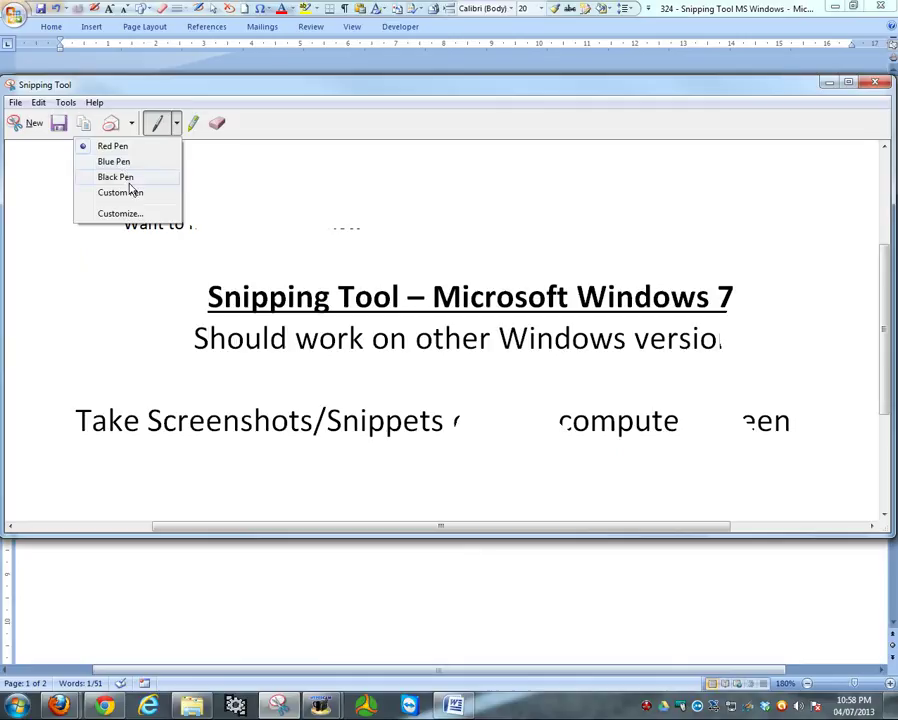
{"action": "left_click", "coordinate": [273, 313]}
{"action": "mouse_move", "coordinate": [258, 238]}
{"action": "left_mouse_down"}
{"action": "mouse_move", "coordinate": [240, 252]}
{"action": "mouse_move", "coordinate": [400, 388]}
{"action": "mouse_move", "coordinate": [560, 385]}
{"action": "left_mouse_up"}
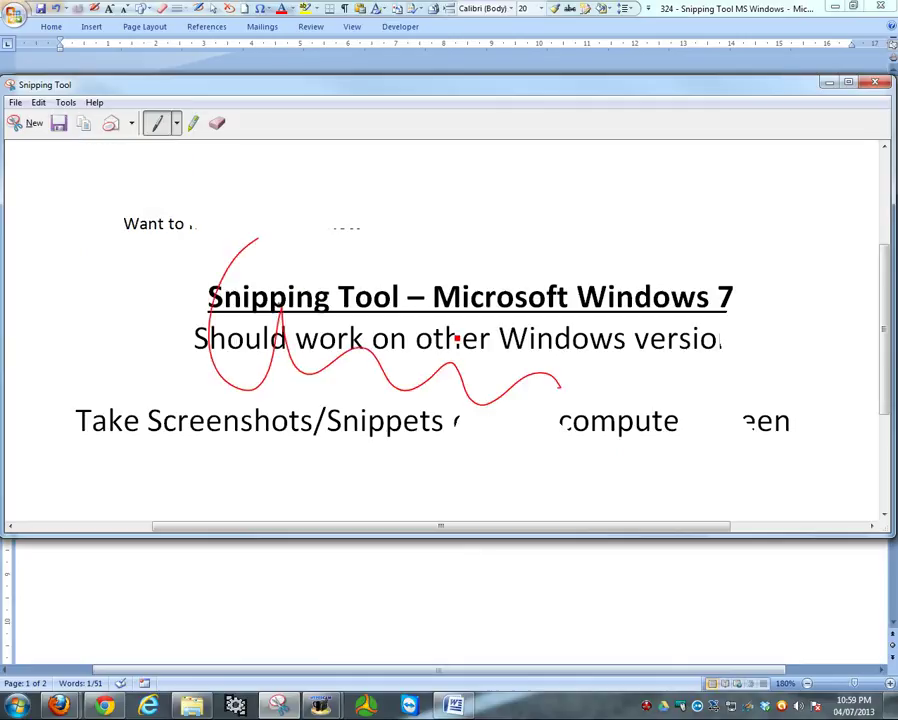
Highlight "Snipping Tool –" in the heading and add highlighter strokes over and below "Should work on other".
{"action": "left_click", "coordinate": [193, 123]}
{"action": "left_click_drag", "start_coordinate": [212, 298], "coordinate": [460, 300]}
{"action": "left_click_drag", "start_coordinate": [322, 298], "coordinate": [440, 300]}
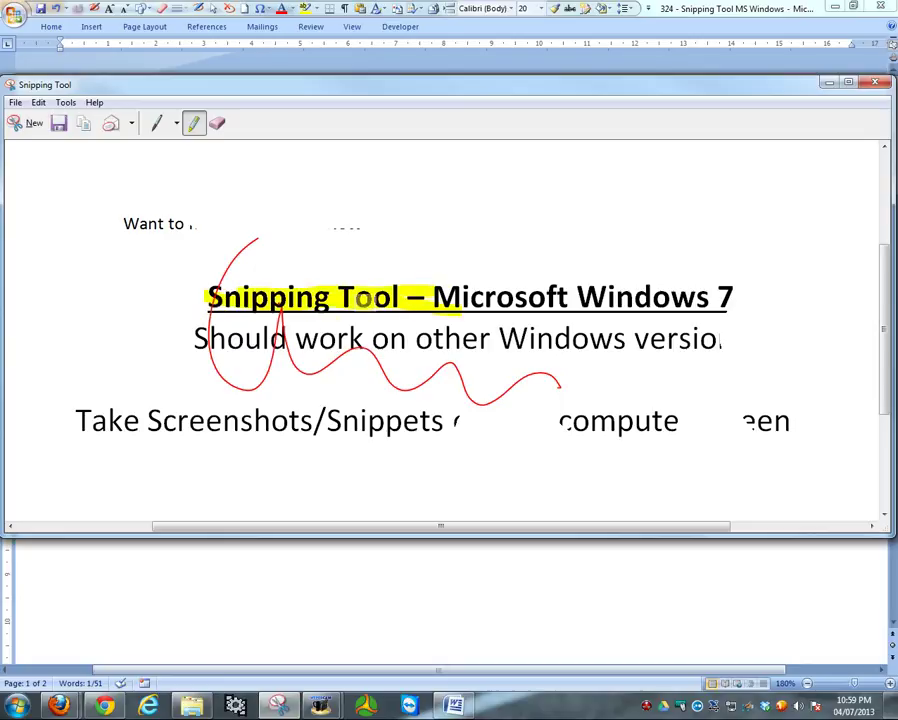
{"action": "left_click_drag", "start_coordinate": [226, 336], "coordinate": [460, 340]}
{"action": "mouse_move", "coordinate": [262, 405]}
{"action": "left_mouse_down"}
{"action": "mouse_move", "coordinate": [252, 376]}
{"action": "mouse_move", "coordinate": [402, 351]}
{"action": "left_mouse_up"}
Erase the heading's highlight and the red pen line from the snip.
{"action": "left_click", "coordinate": [218, 123]}
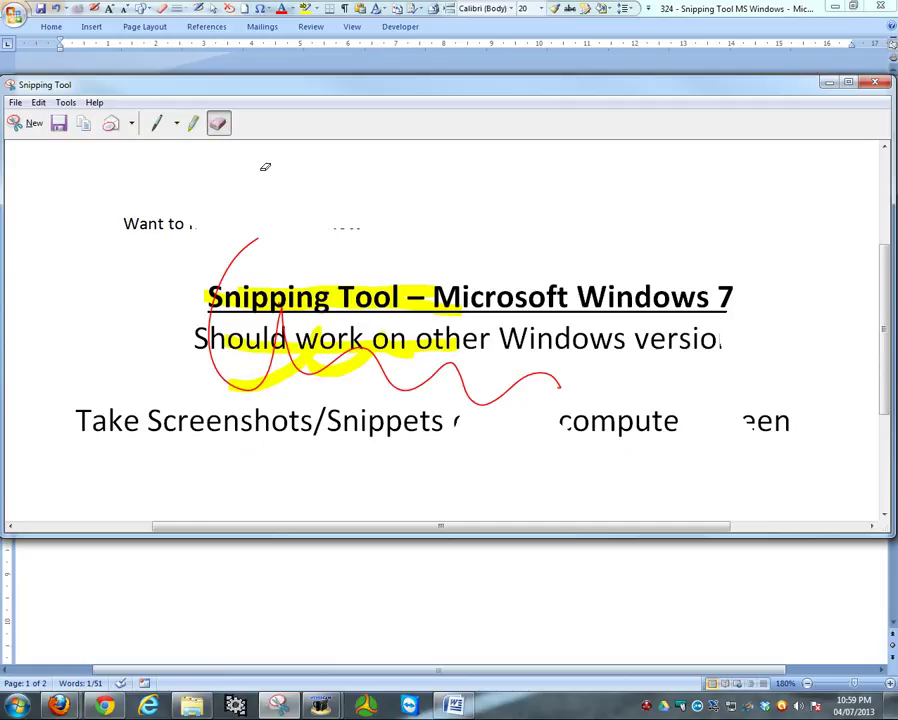
{"action": "left_click", "coordinate": [240, 296]}
{"action": "left_click", "coordinate": [238, 264]}
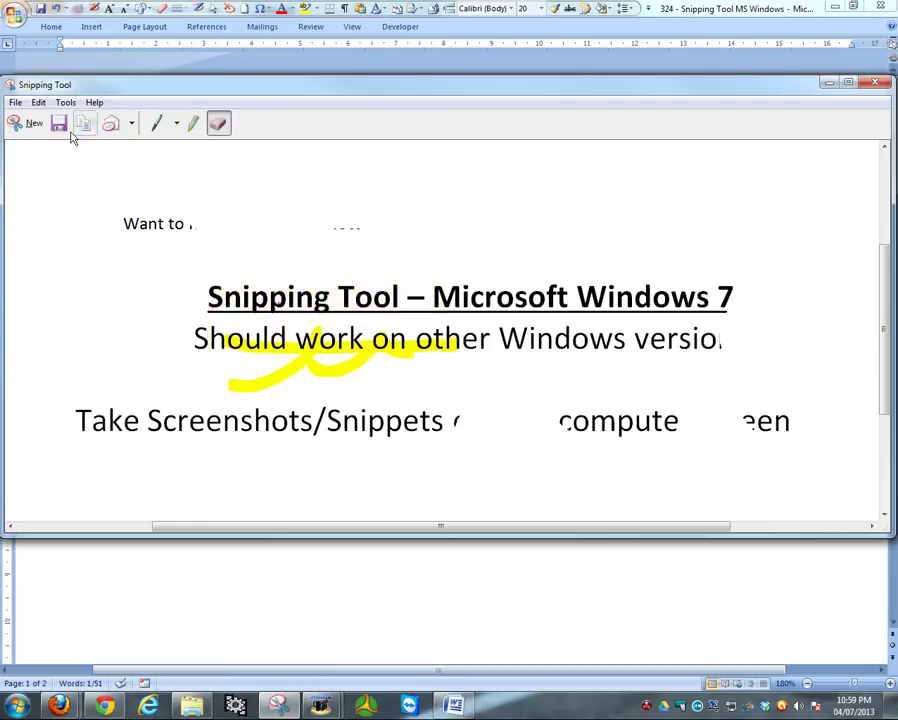
{"action": "left_click", "coordinate": [39, 103]}
{"action": "mouse_move", "coordinate": [65, 103]}
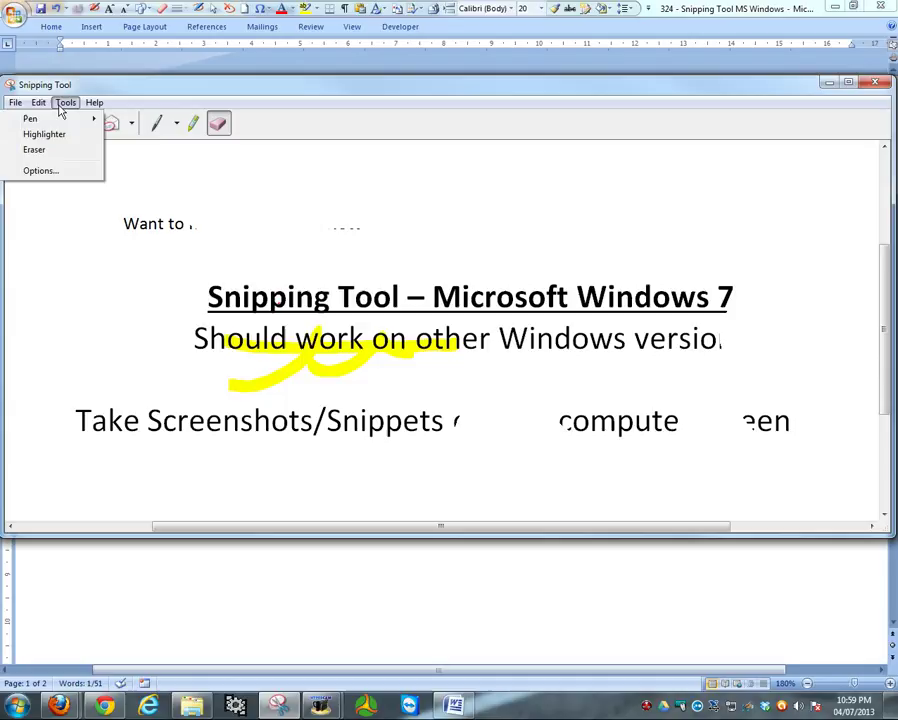
{"action": "left_click", "coordinate": [243, 240]}
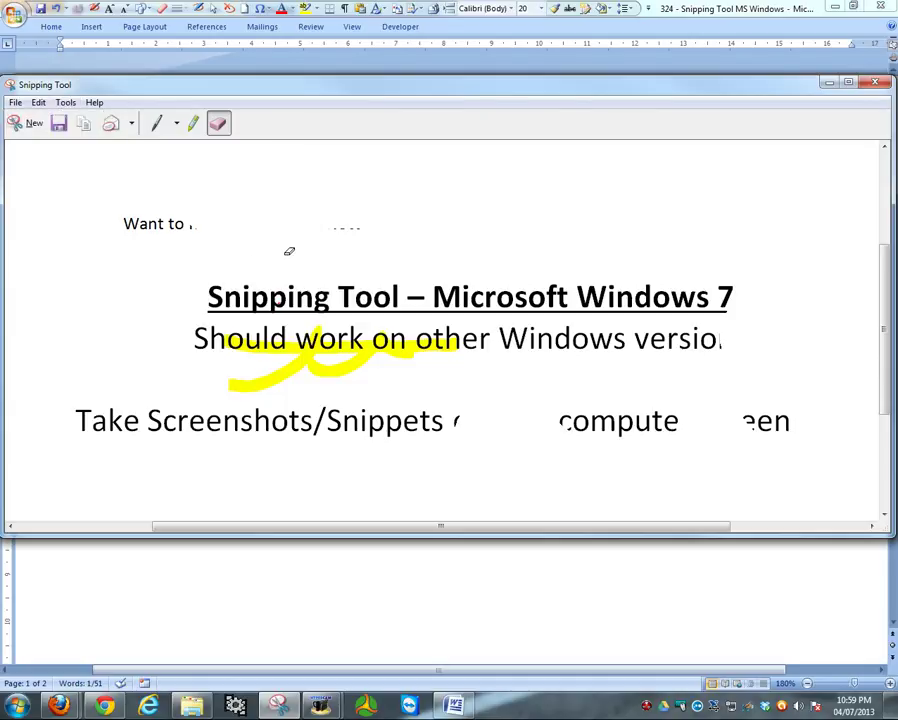
Save the annotated snip as a JPEG file named 1 in New folder.
{"action": "left_click", "coordinate": [58, 123]}
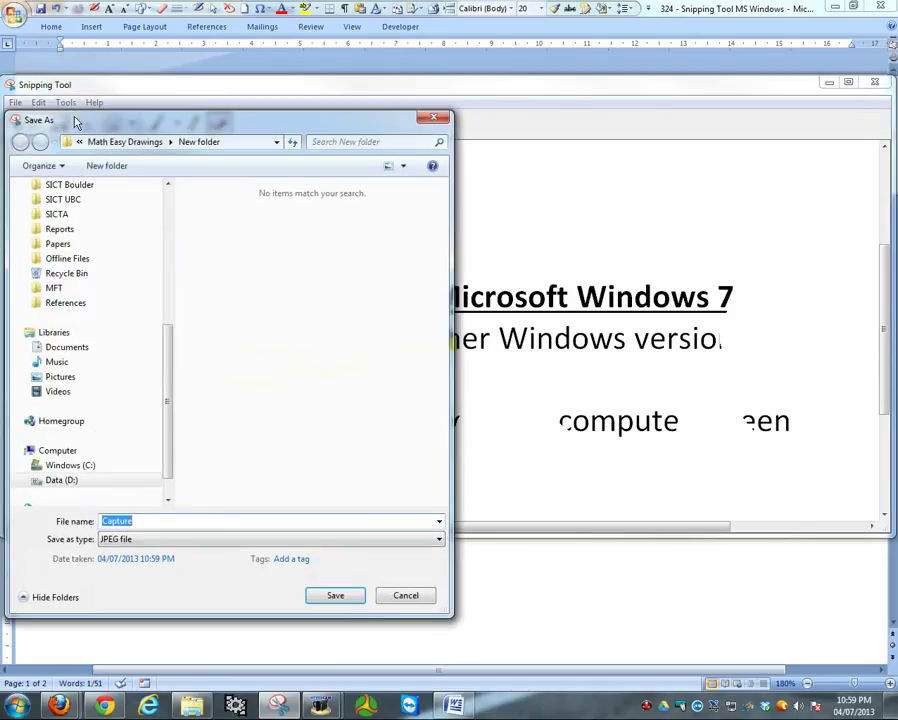
{"action": "type", "text": "1"}
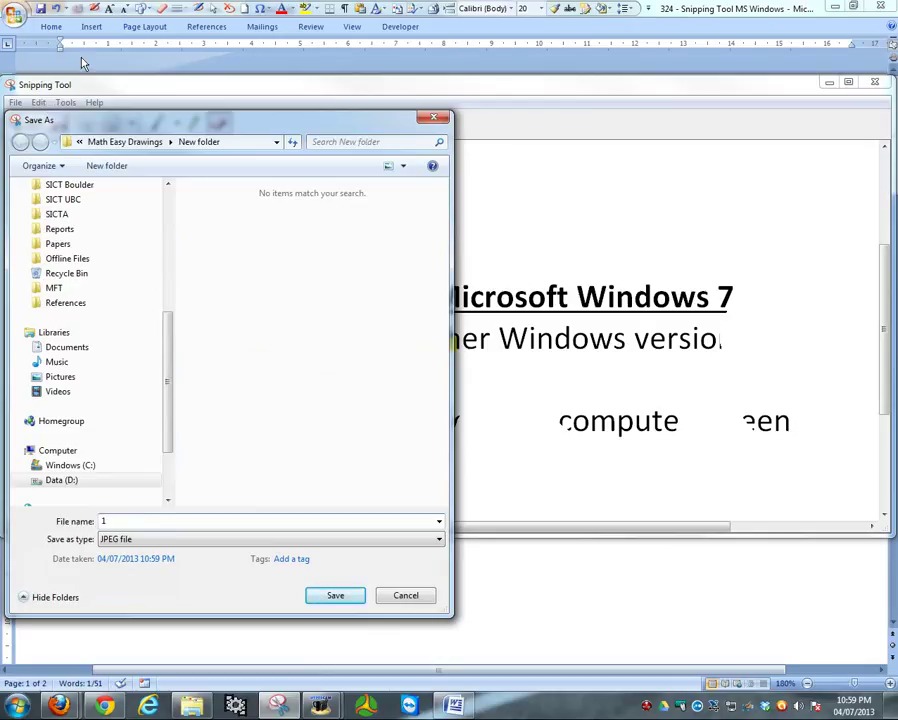
{"action": "key", "text": "Return"}
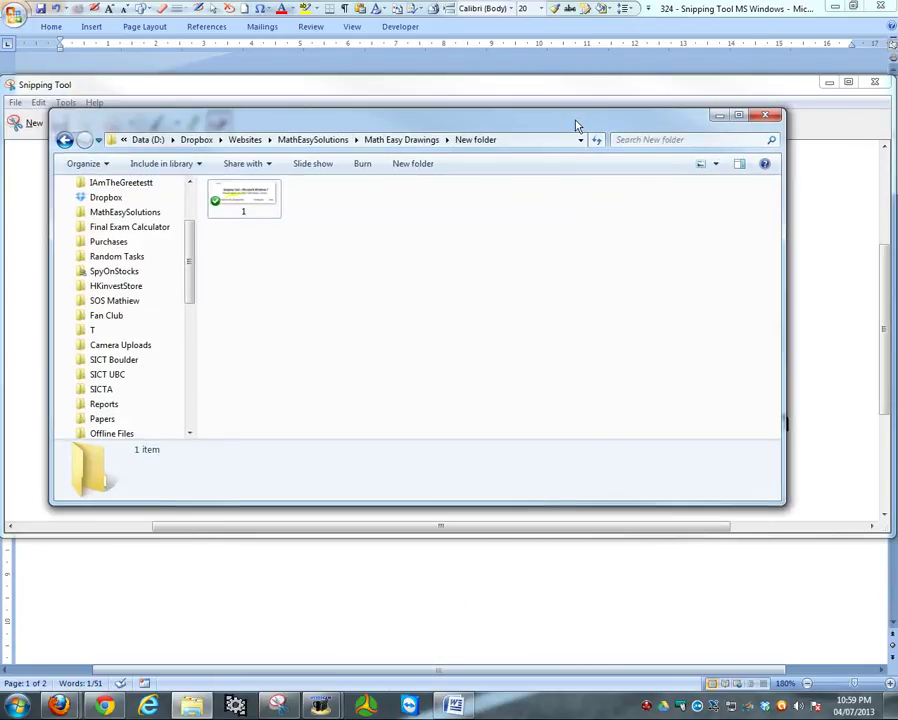
View the saved image 1 from its folder, and close both the image and the folder.
{"action": "double_click", "coordinate": [243, 197]}
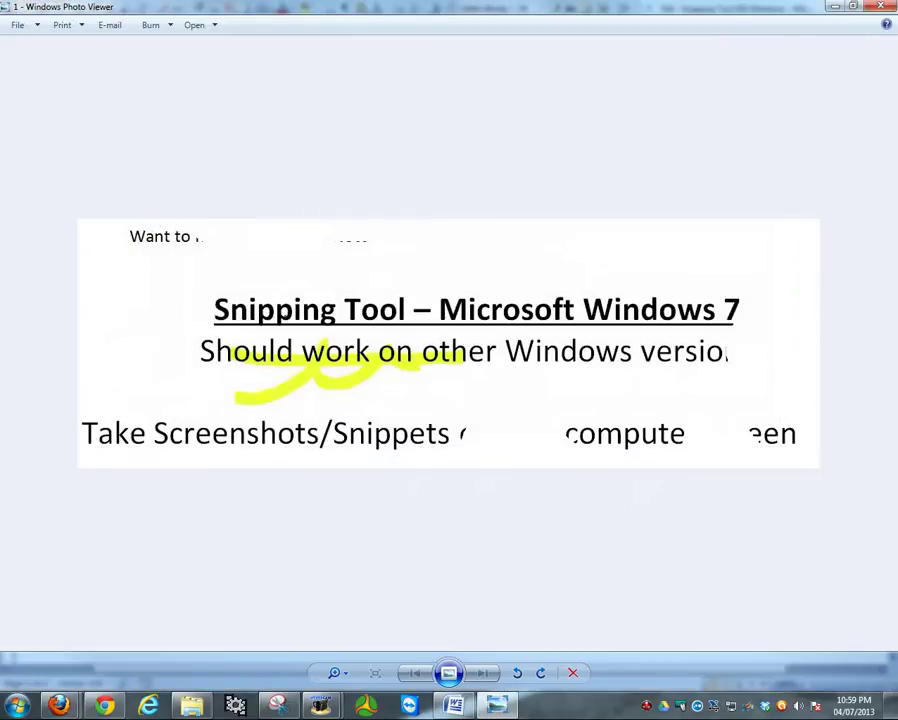
{"action": "key", "text": "alt+F4"}
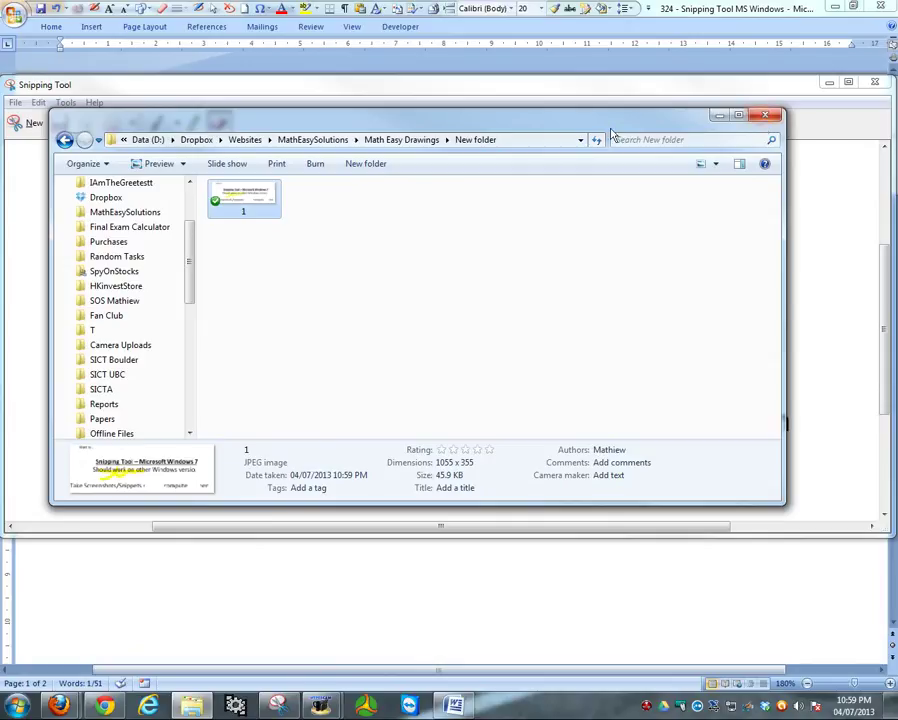
{"action": "key", "text": "alt+F4"}
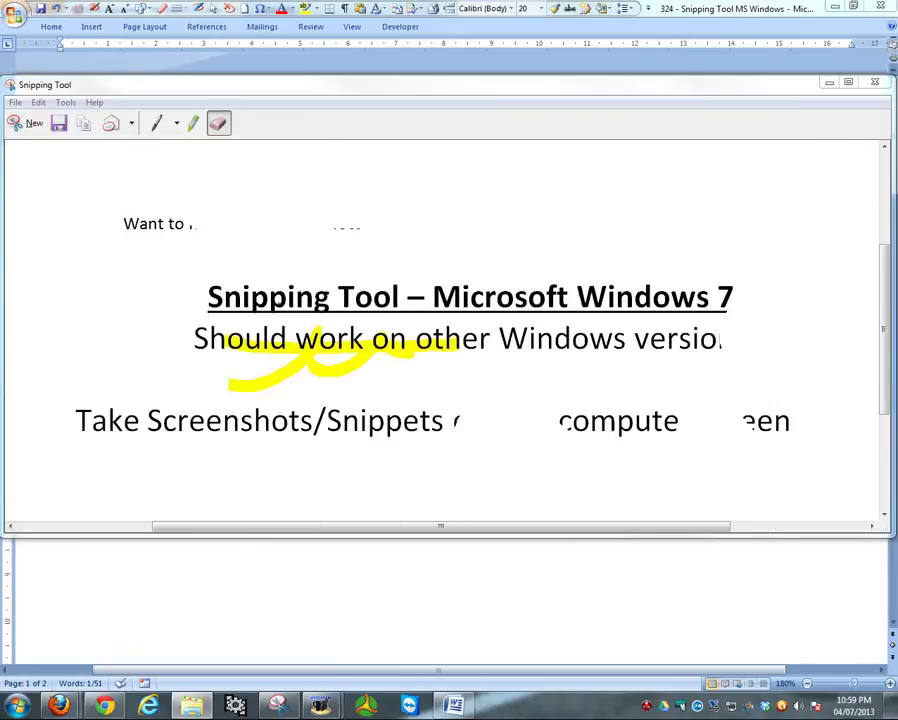
{"action": "left_click", "coordinate": [131, 123]}
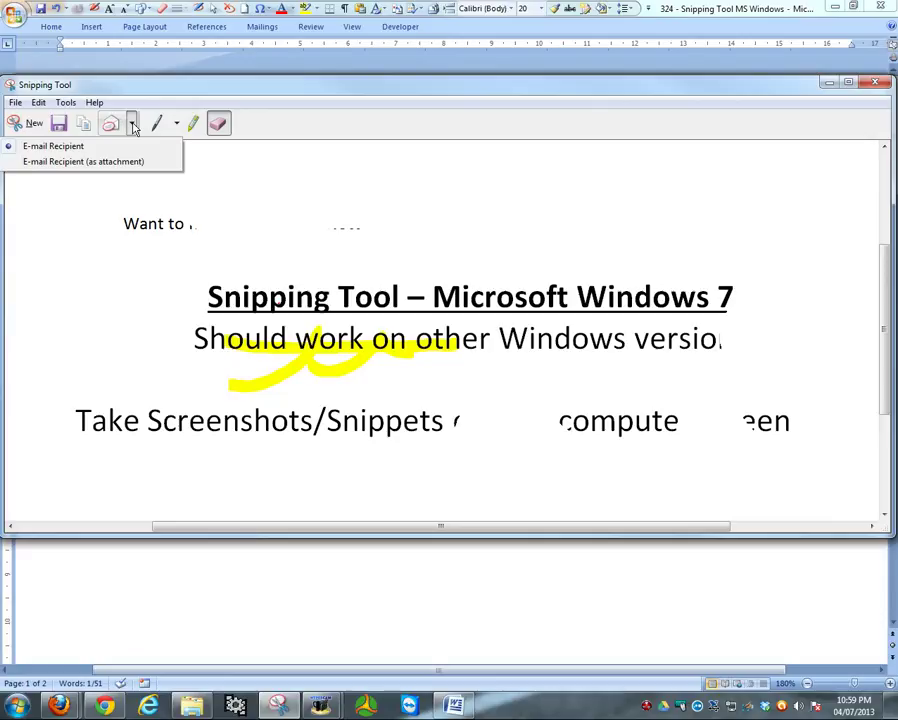
{"action": "left_click", "coordinate": [409, 110]}
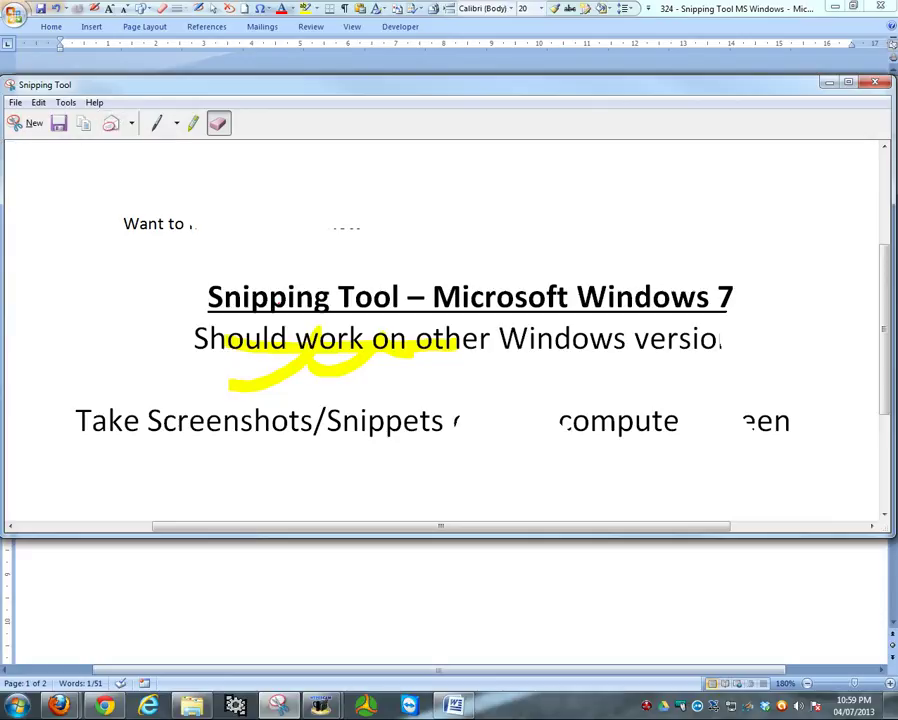
Take a Rectangular Snip from the document's link lines down to below the "Take Screenshots/Snippets" line.
{"action": "left_click", "coordinate": [30, 124]}
{"action": "key", "text": "Escape"}
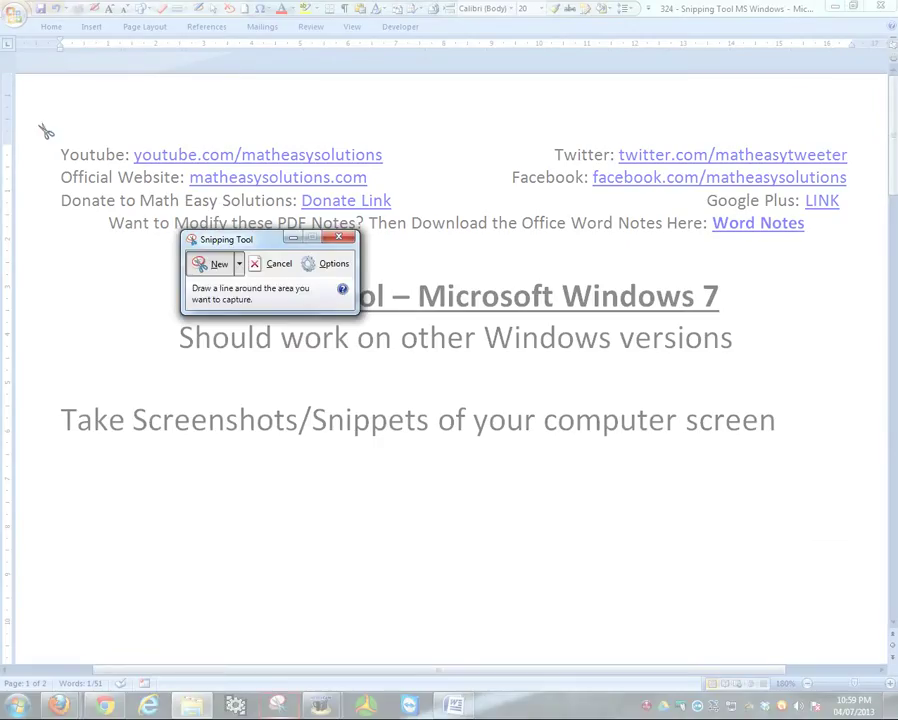
{"action": "left_click", "coordinate": [238, 263]}
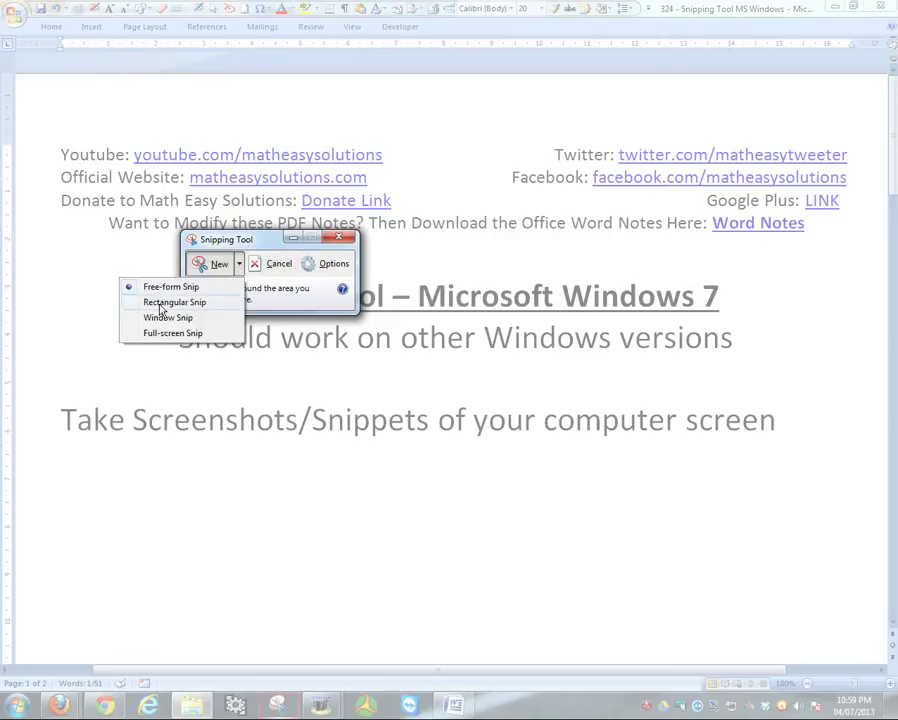
{"action": "left_click", "coordinate": [160, 305]}
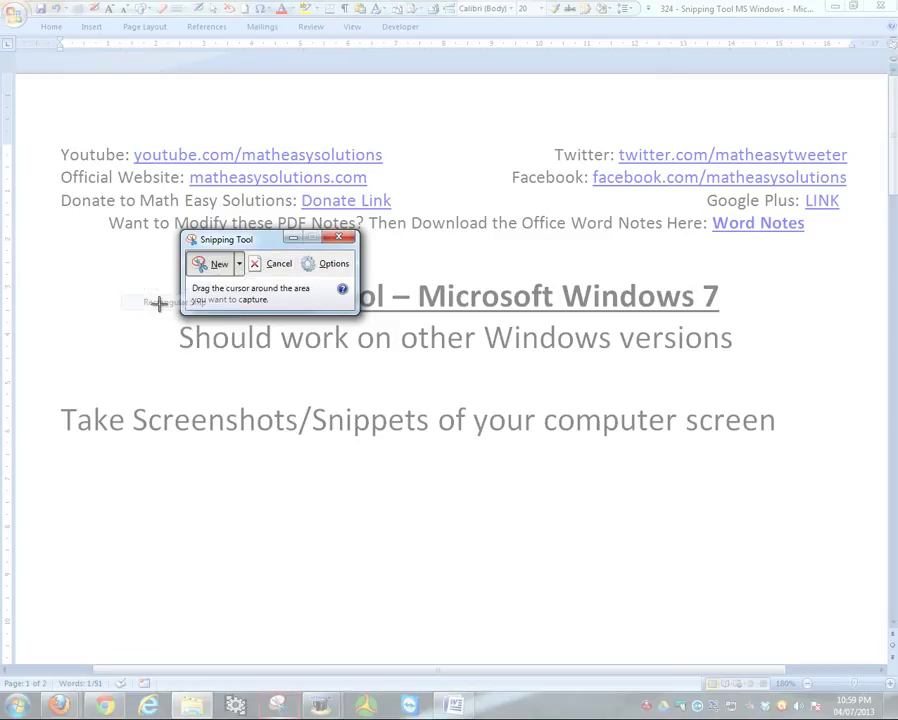
{"action": "left_click_drag", "start_coordinate": [80, 181], "coordinate": [770, 494]}
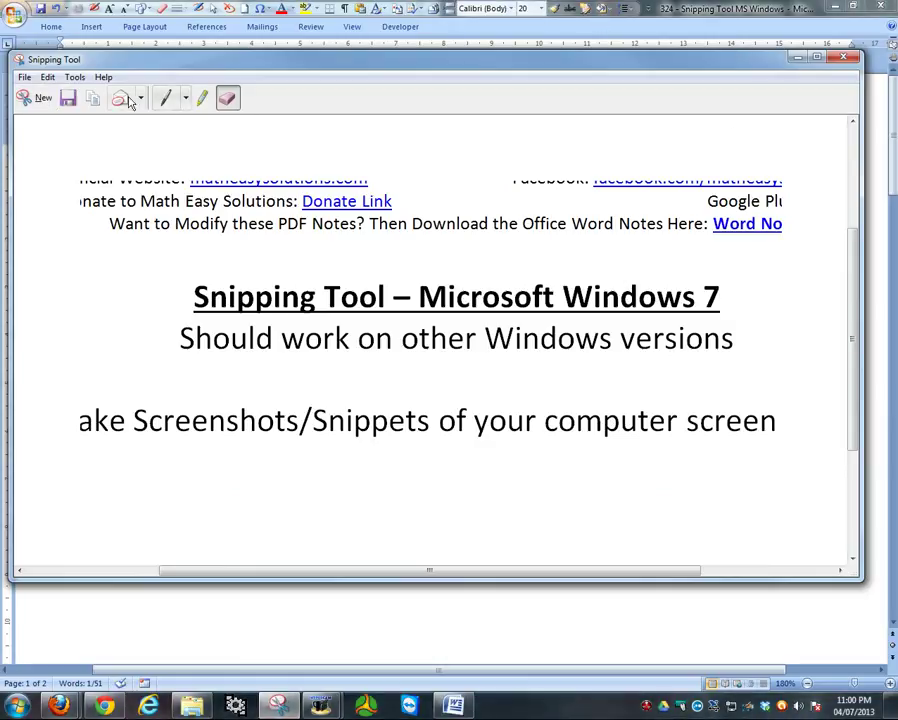
Take a Window Snip of the document window and look over the captured image.
{"action": "left_click", "coordinate": [43, 101]}
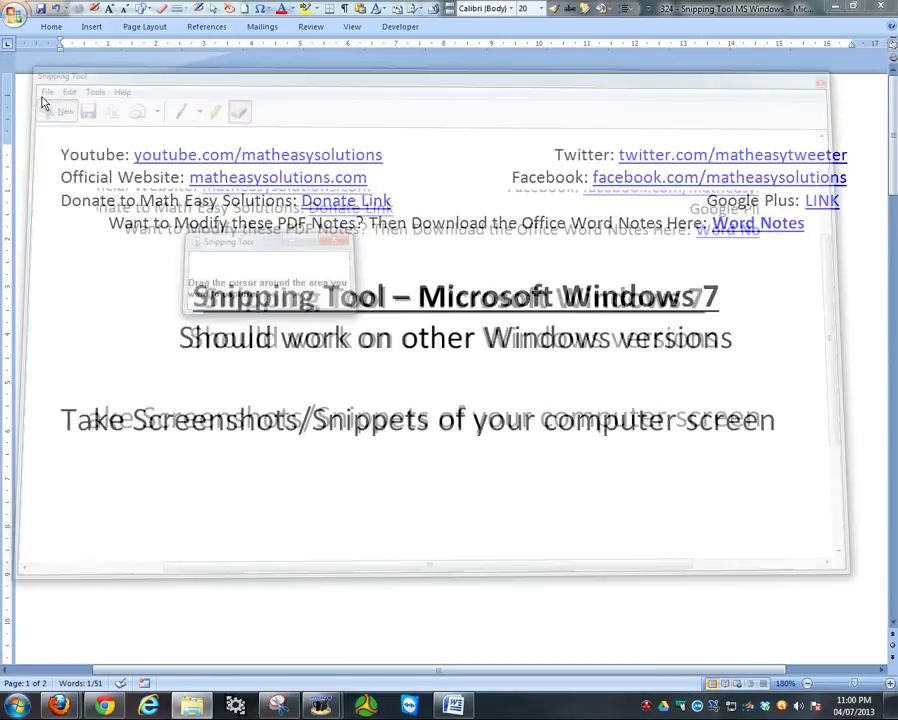
{"action": "left_click", "coordinate": [239, 263]}
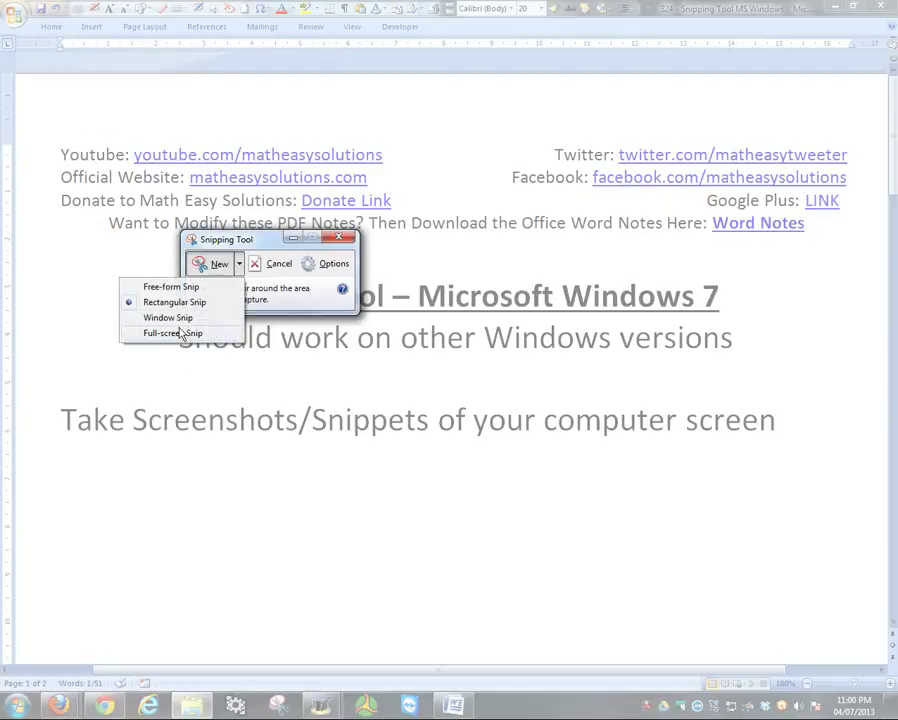
{"action": "left_click", "coordinate": [182, 319]}
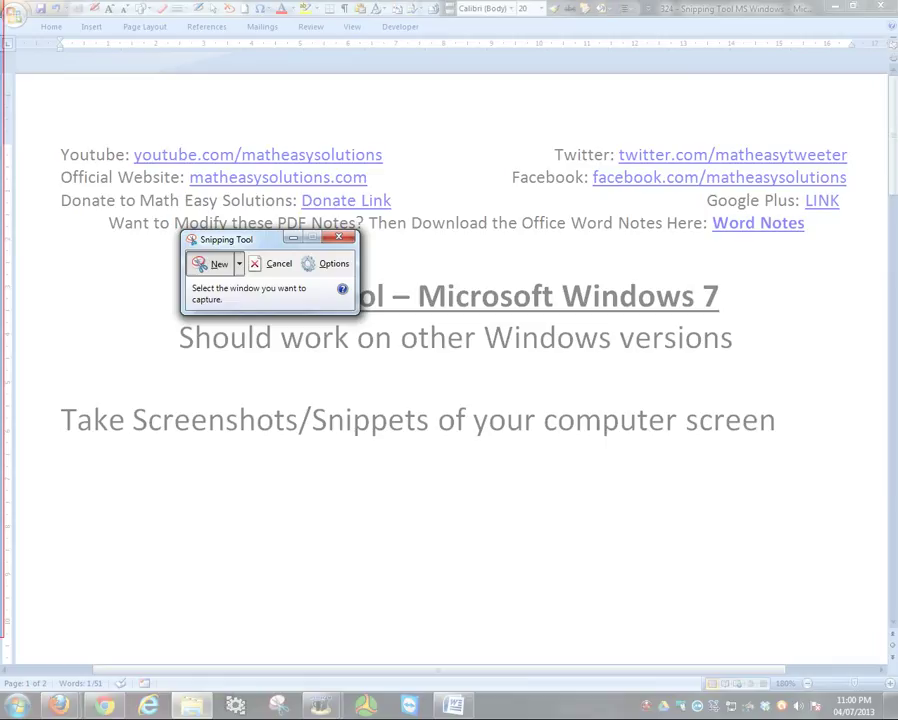
{"action": "left_click", "coordinate": [465, 176]}
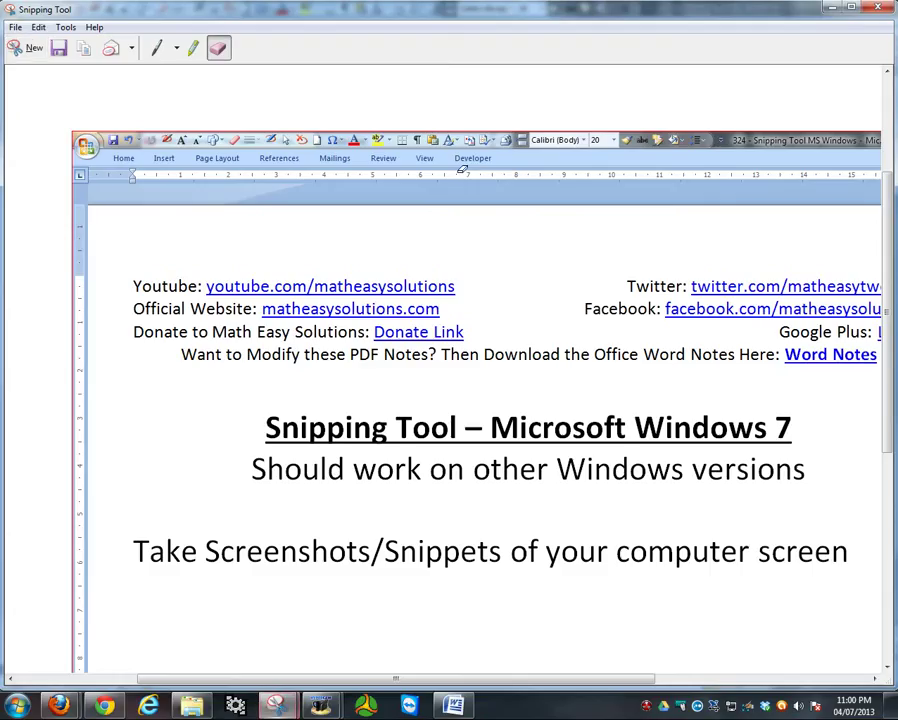
{"action": "scroll", "coordinate": [410, 185], "scroll_direction": "down", "scroll_amount": 5}
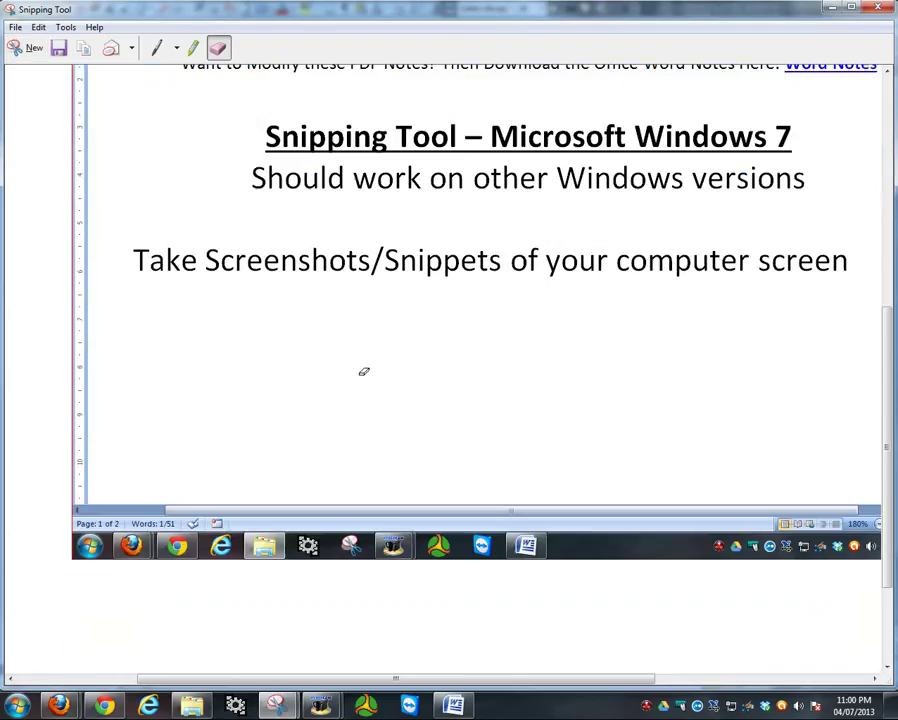
{"action": "left_click_drag", "start_coordinate": [350, 690], "coordinate": [320, 650]}
{"action": "scroll", "coordinate": [384, 512], "scroll_direction": "up", "scroll_amount": 5}
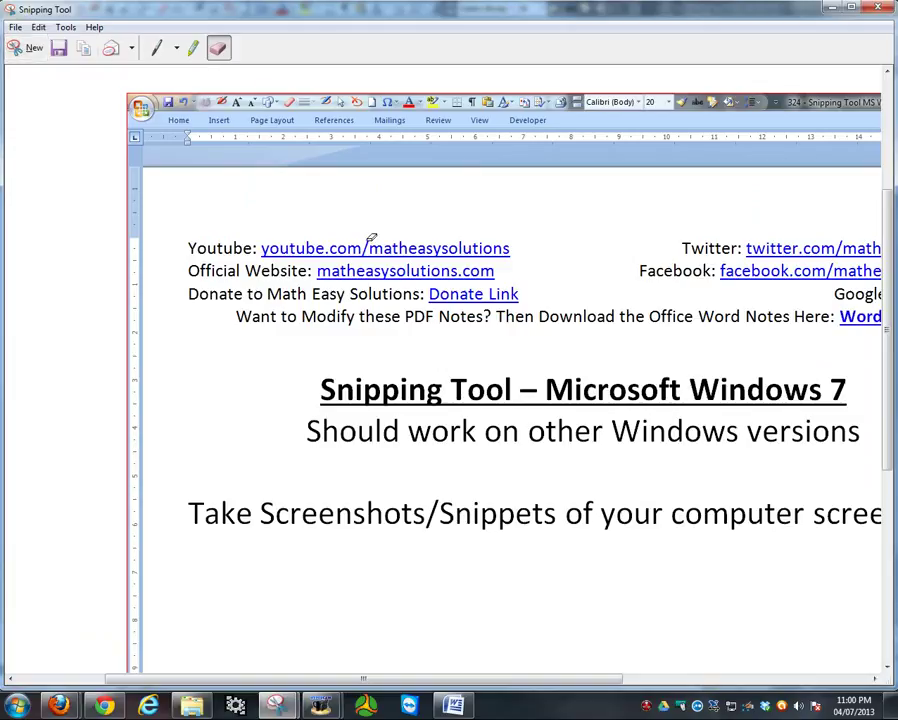
Take a Full-screen Snip of both monitors and look over the entire captured image.
{"action": "left_click", "coordinate": [20, 47]}
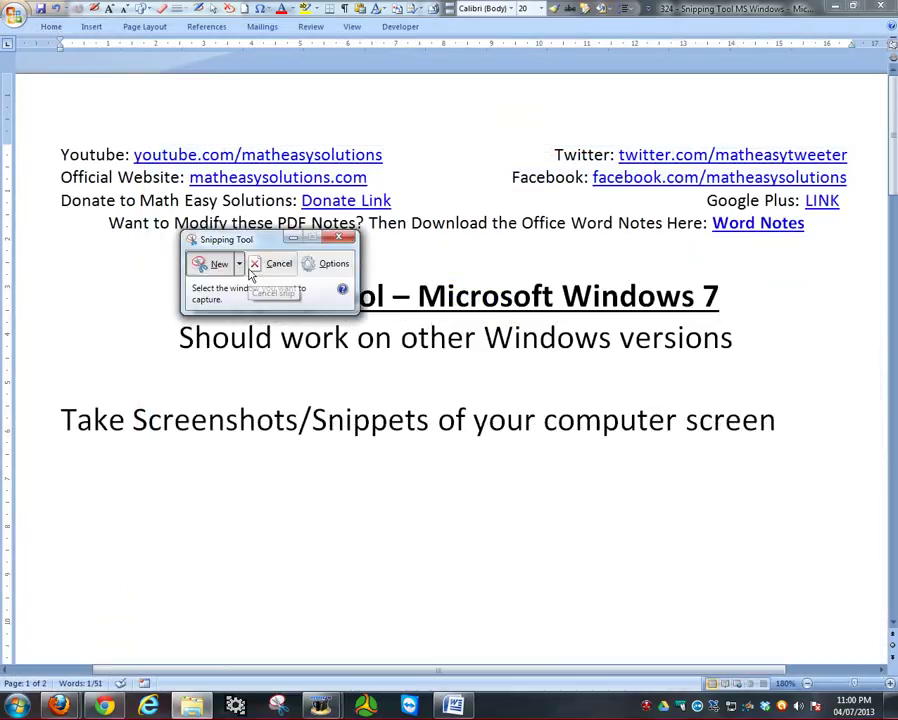
{"action": "left_click", "coordinate": [240, 264]}
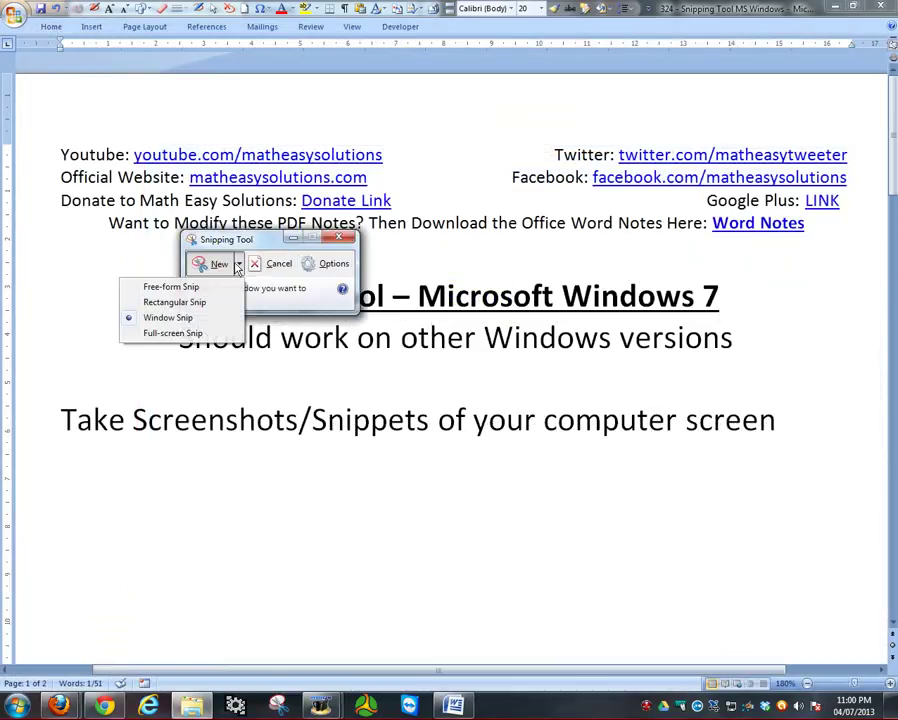
{"action": "left_click", "coordinate": [174, 333]}
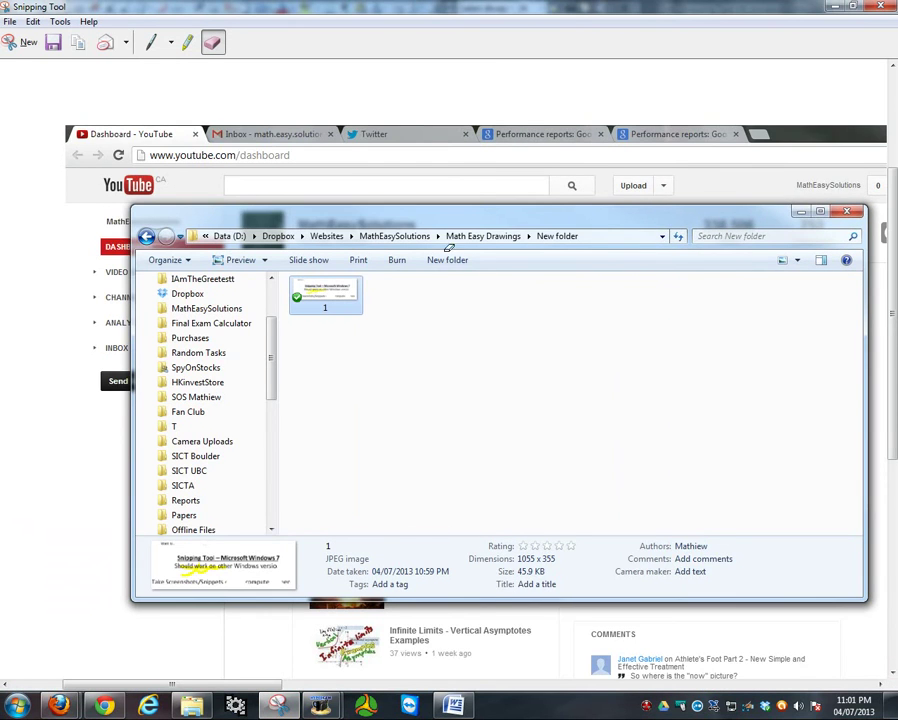
{"action": "scroll", "coordinate": [449, 248], "scroll_direction": "down", "scroll_amount": 4}
{"action": "left_click_drag", "start_coordinate": [230, 685], "coordinate": [749, 640]}
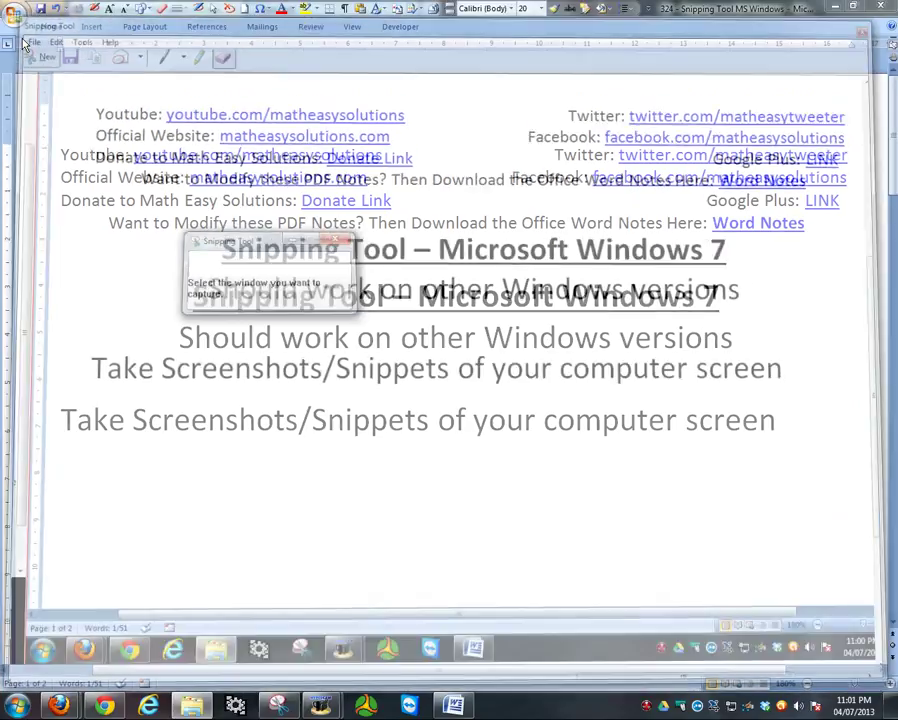
Review the application and selection settings in the Snipping Tool options and accept them as they are.
{"action": "left_click", "coordinate": [33, 39]}
{"action": "left_click", "coordinate": [331, 263]}
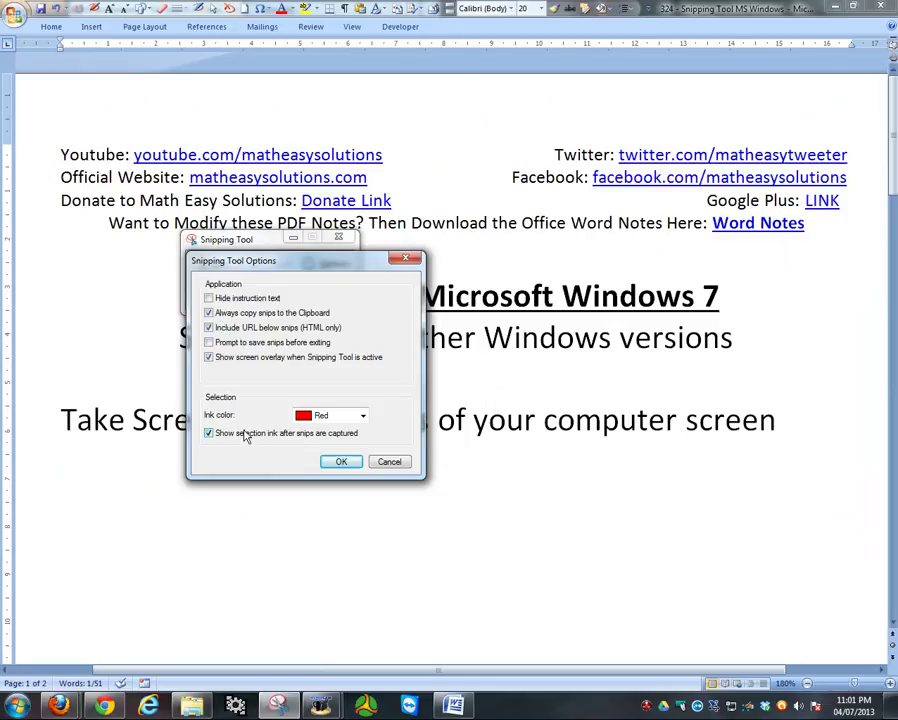
{"action": "left_click", "coordinate": [338, 463]}
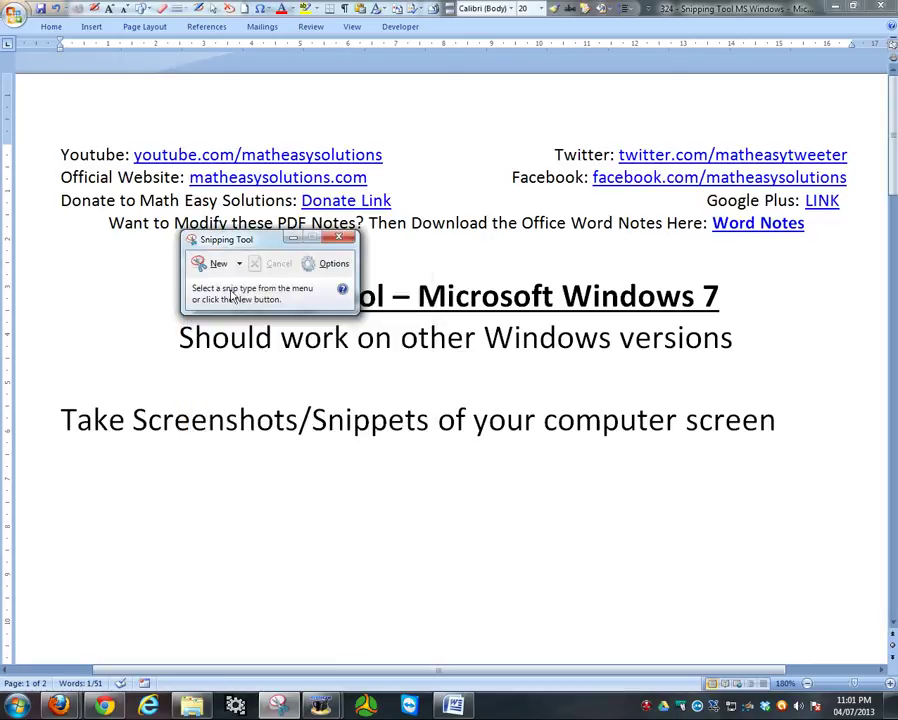
Take a Free-form Snip with an irregular outline around the title, from the link lines down to the "Take Screenshots/Snippets" line.
{"action": "left_click", "coordinate": [218, 264]}
{"action": "left_click", "coordinate": [239, 264]}
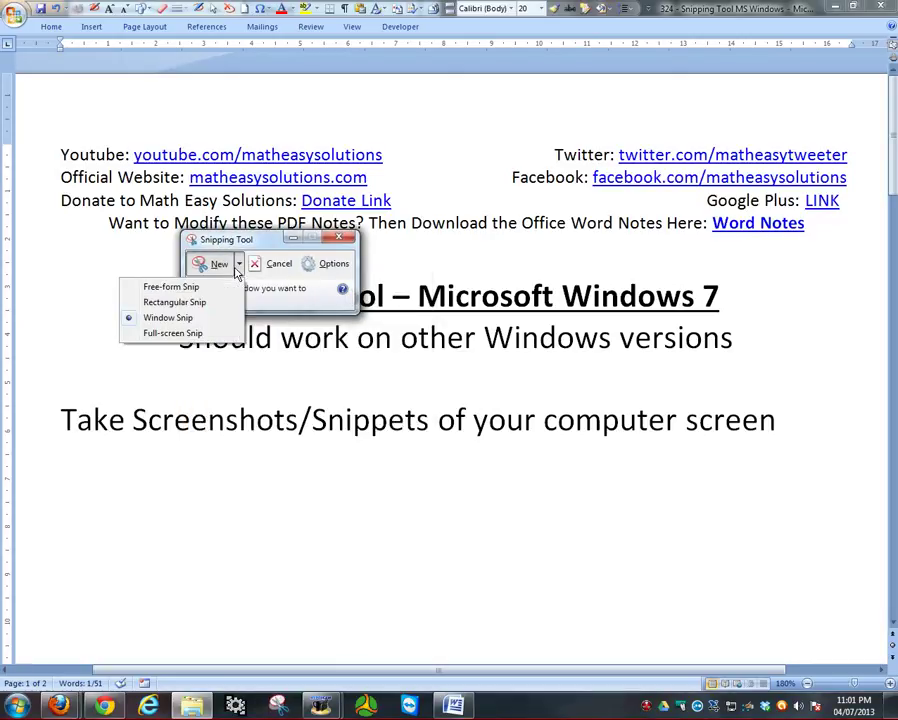
{"action": "left_click", "coordinate": [165, 290]}
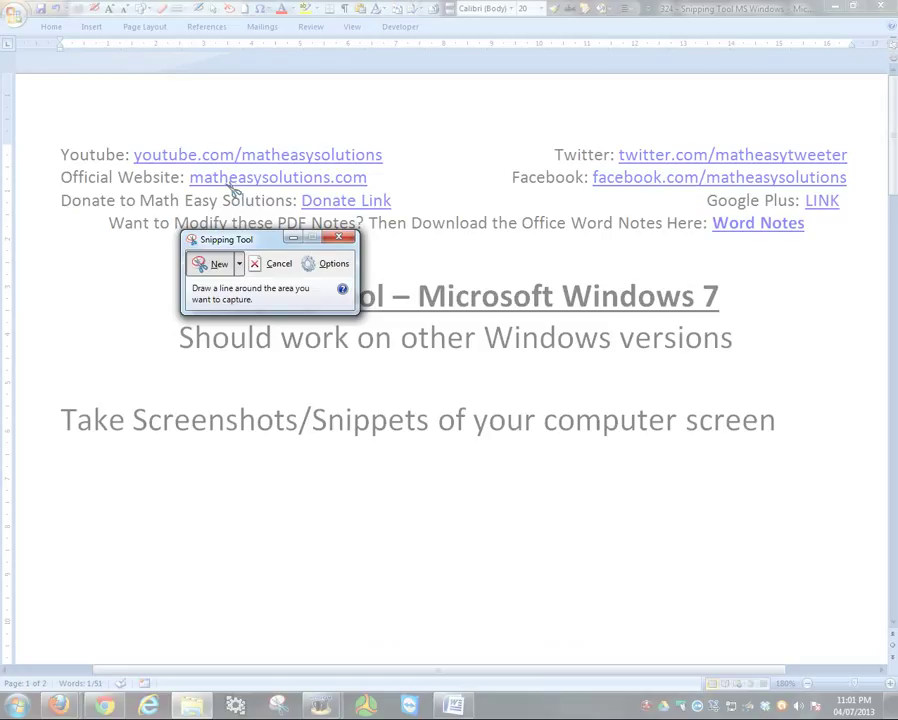
{"action": "mouse_move", "coordinate": [230, 178]}
{"action": "left_mouse_down"}
{"action": "mouse_move", "coordinate": [140, 252]}
{"action": "mouse_move", "coordinate": [150, 300]}
{"action": "mouse_move", "coordinate": [552, 460]}
{"action": "mouse_move", "coordinate": [616, 176]}
{"action": "mouse_move", "coordinate": [383, 195]}
{"action": "mouse_move", "coordinate": [232, 180]}
{"action": "left_mouse_up"}
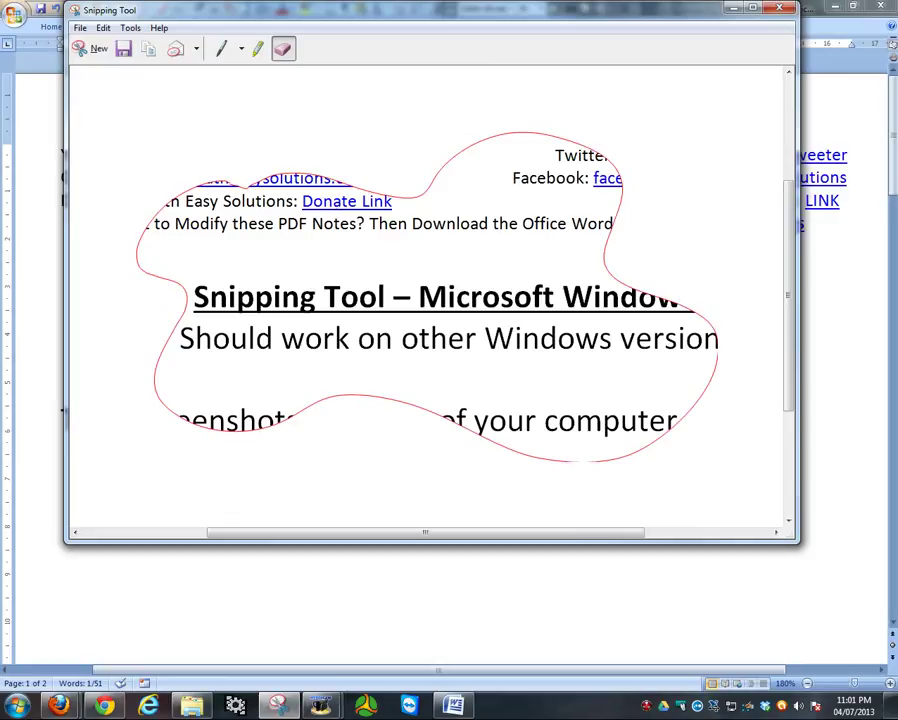
Save the free-form snip as a JPEG file named 2 in New folder.
{"action": "left_click", "coordinate": [123, 49]}
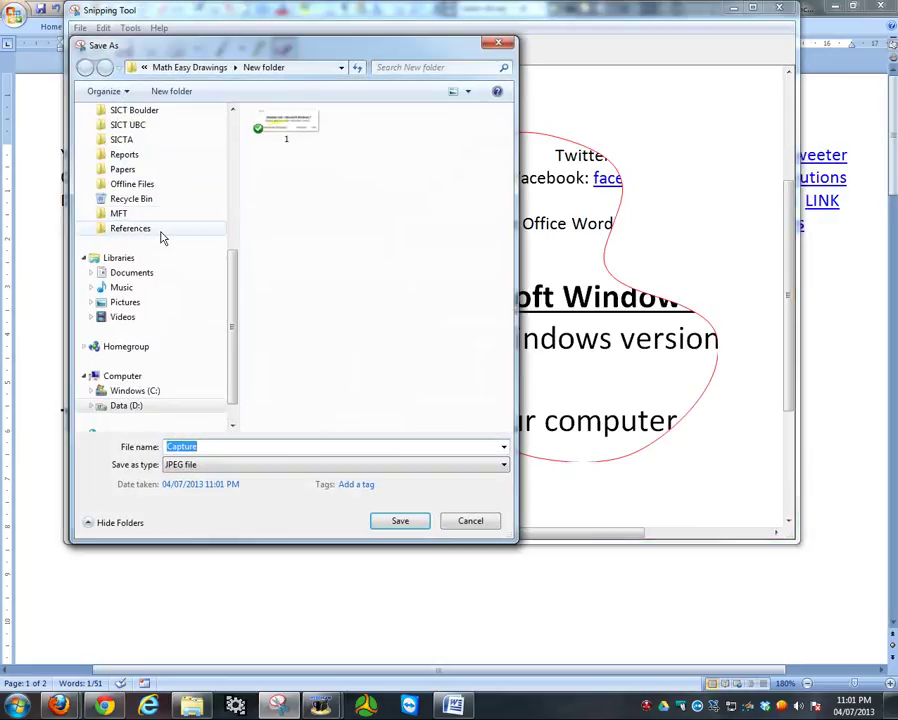
{"action": "type", "text": "2"}
{"action": "key", "text": "Return"}
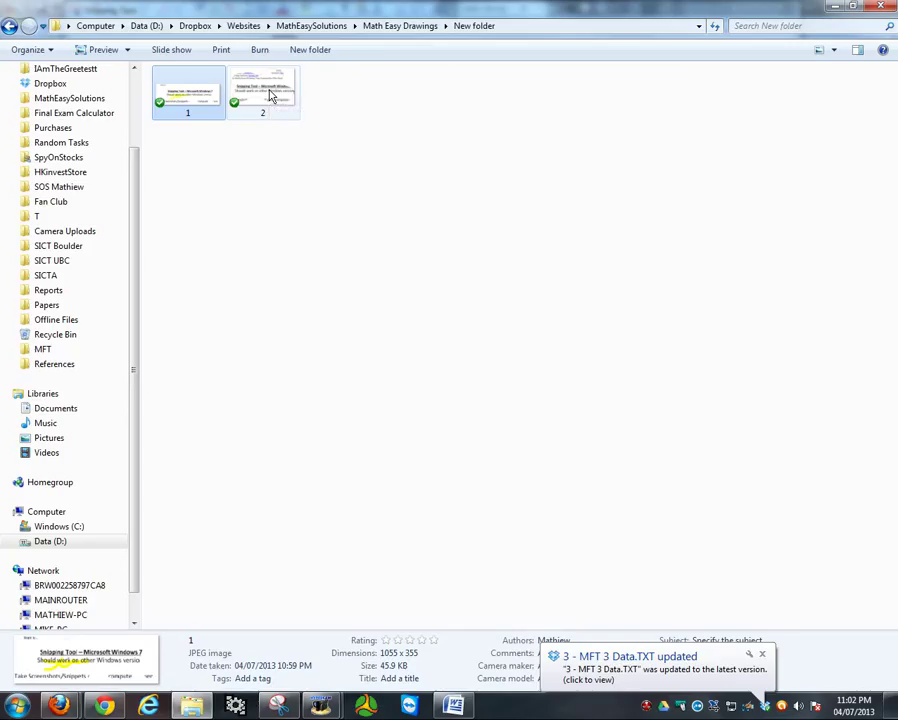
View the saved image 2 from its folder and compare it with image 1.
{"action": "double_click", "coordinate": [266, 92]}
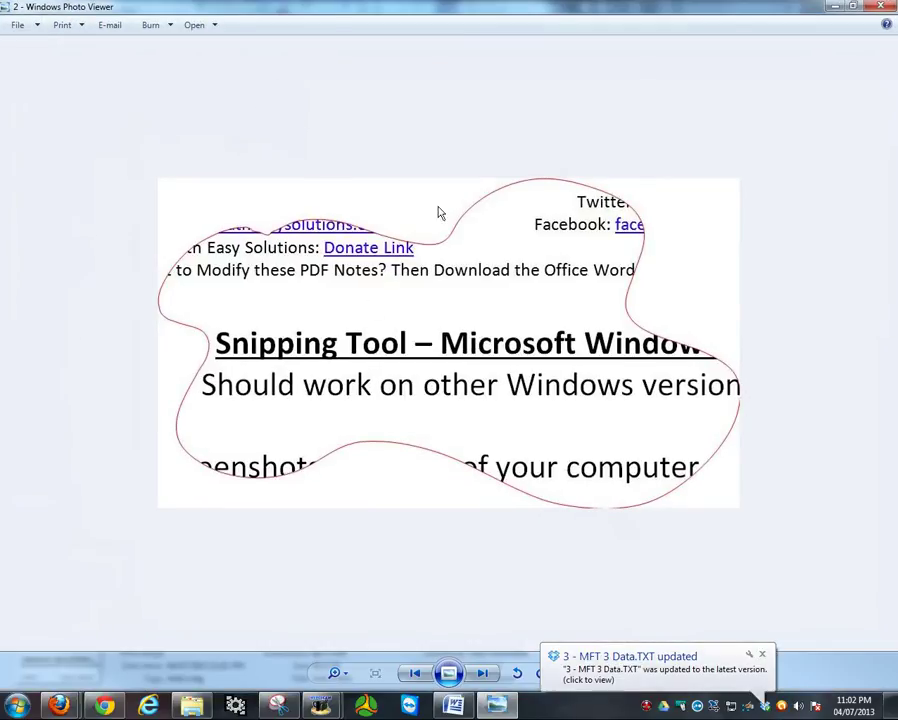
{"action": "key", "text": "Left"}
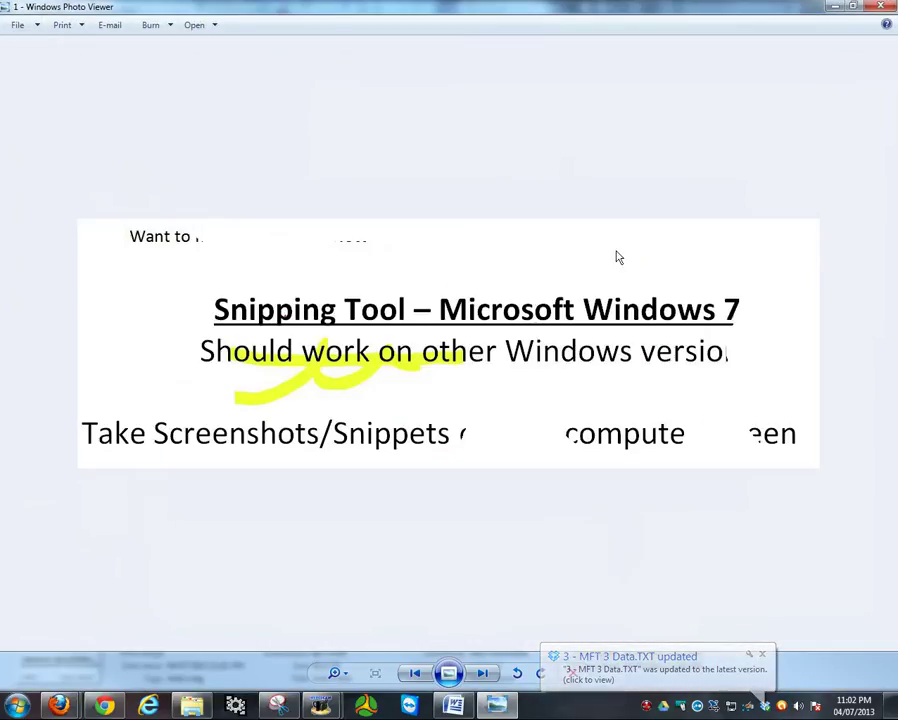
{"action": "key", "text": "Right"}
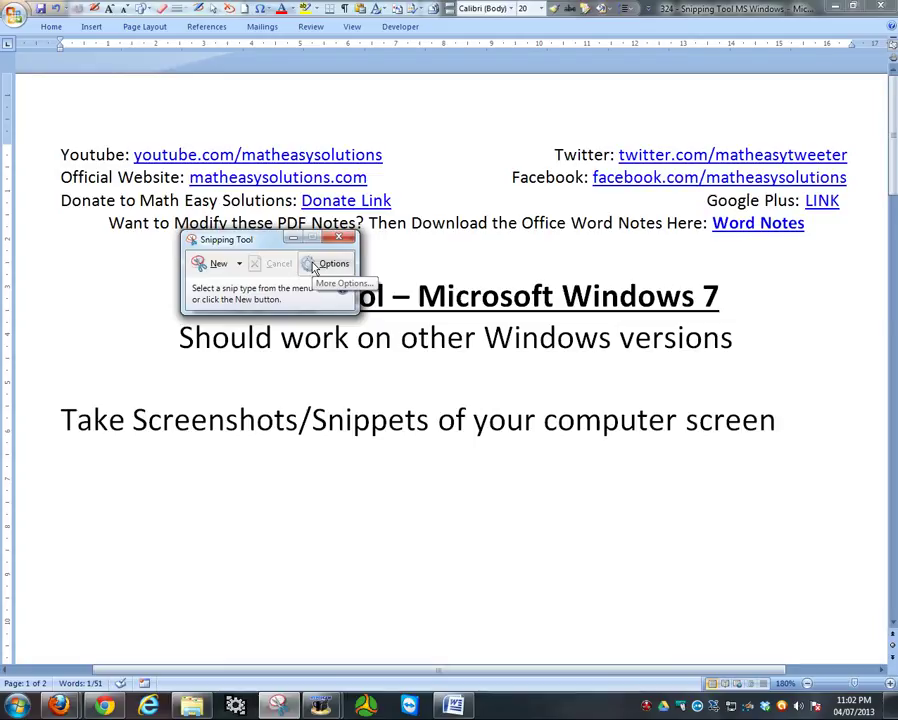
Turn off showing selection ink after snips are captured, and move the Snipping Tool window below the "Take Screenshots/Snippets" line.
{"action": "left_click", "coordinate": [313, 265]}
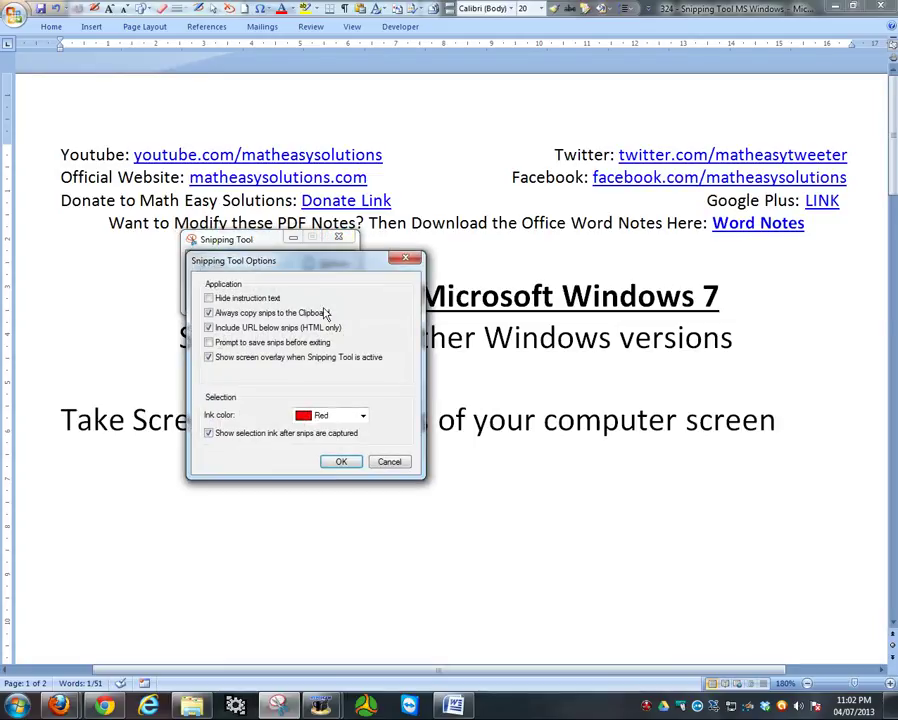
{"action": "left_click", "coordinate": [363, 418]}
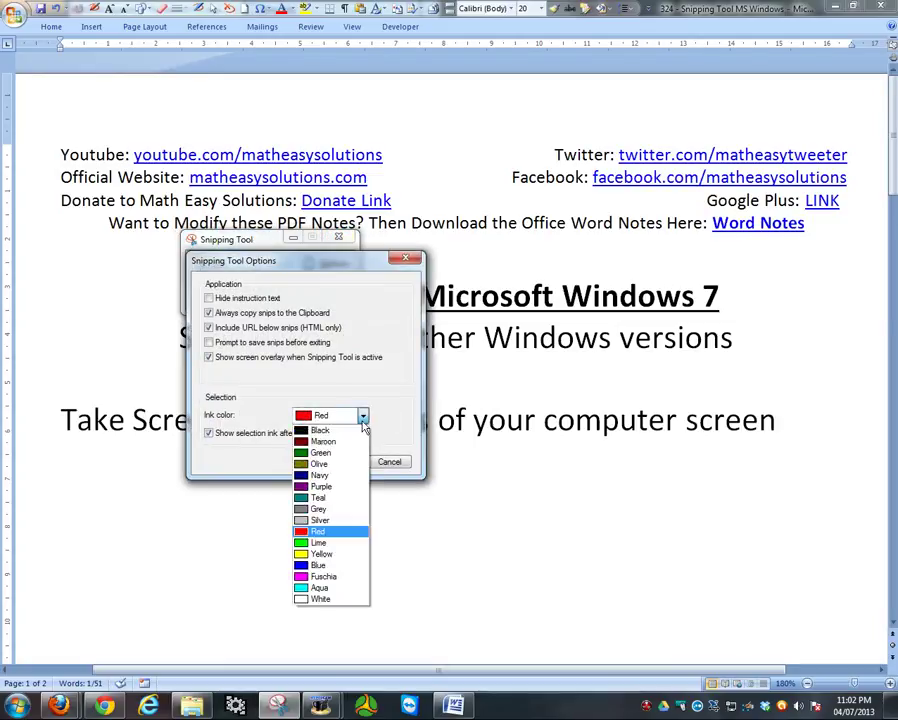
{"action": "left_click", "coordinate": [250, 404]}
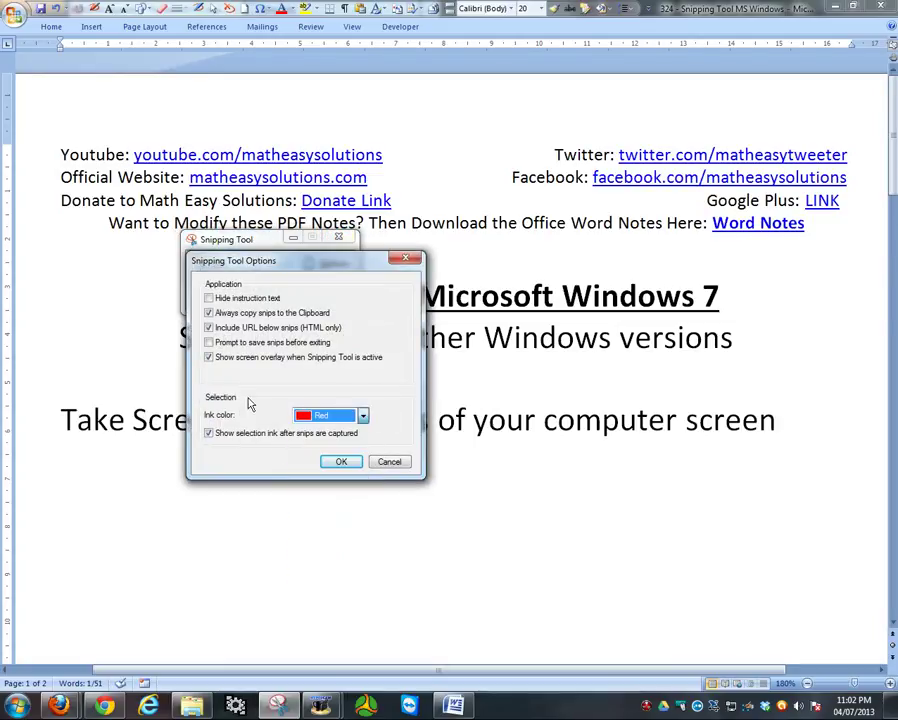
{"action": "left_click", "coordinate": [208, 433]}
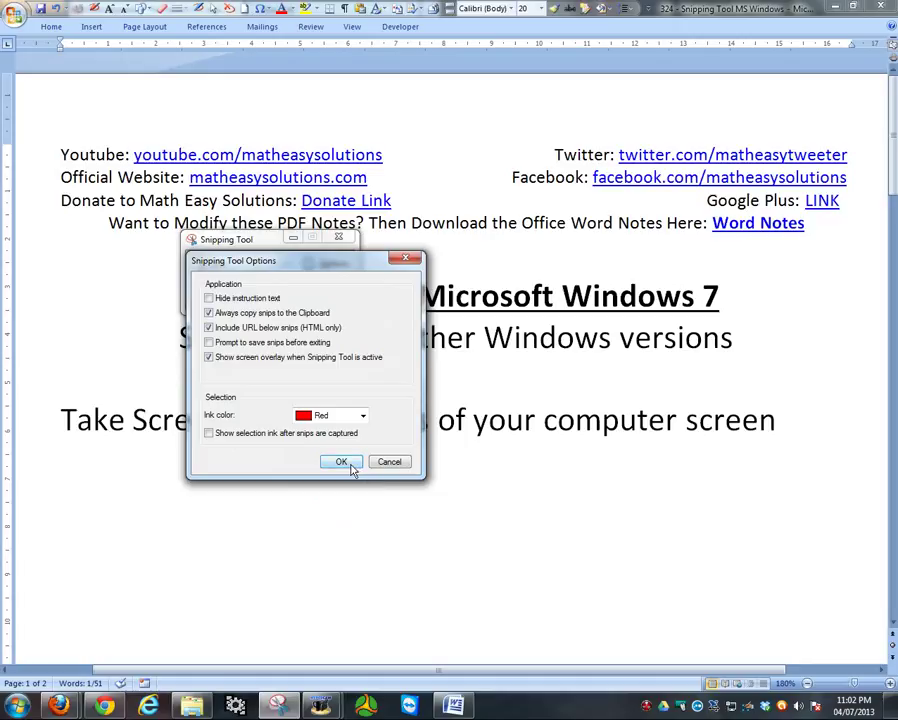
{"action": "left_click", "coordinate": [341, 462]}
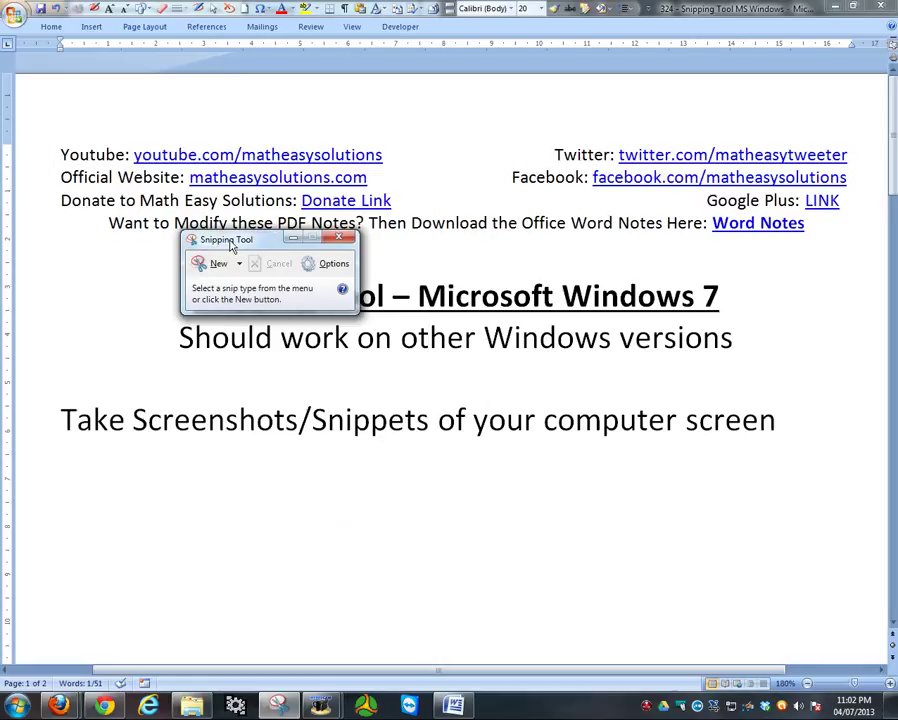
{"action": "left_click_drag", "start_coordinate": [229, 246], "coordinate": [302, 456]}
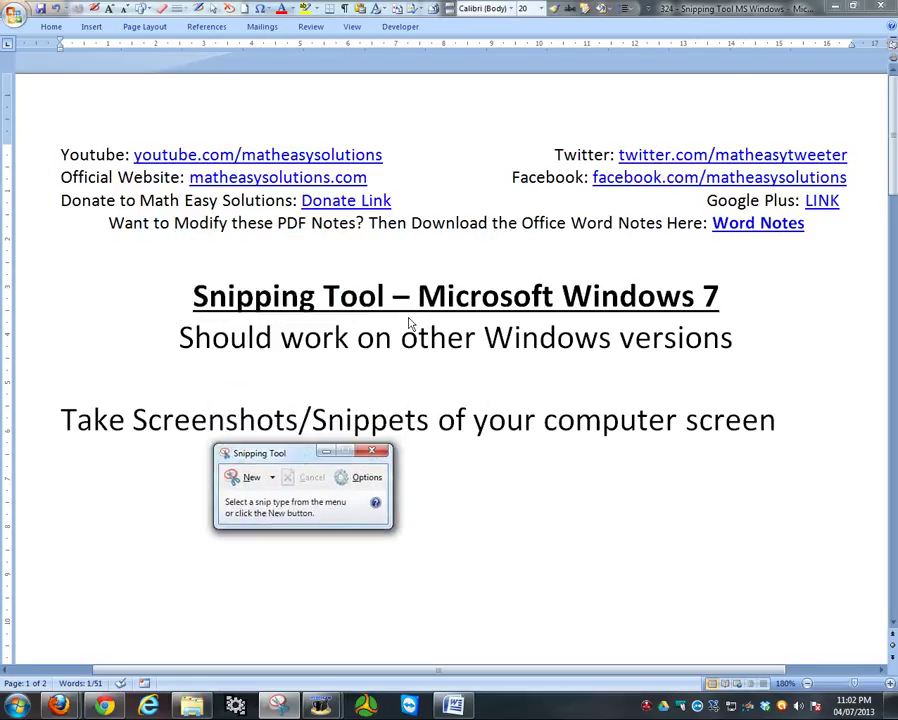